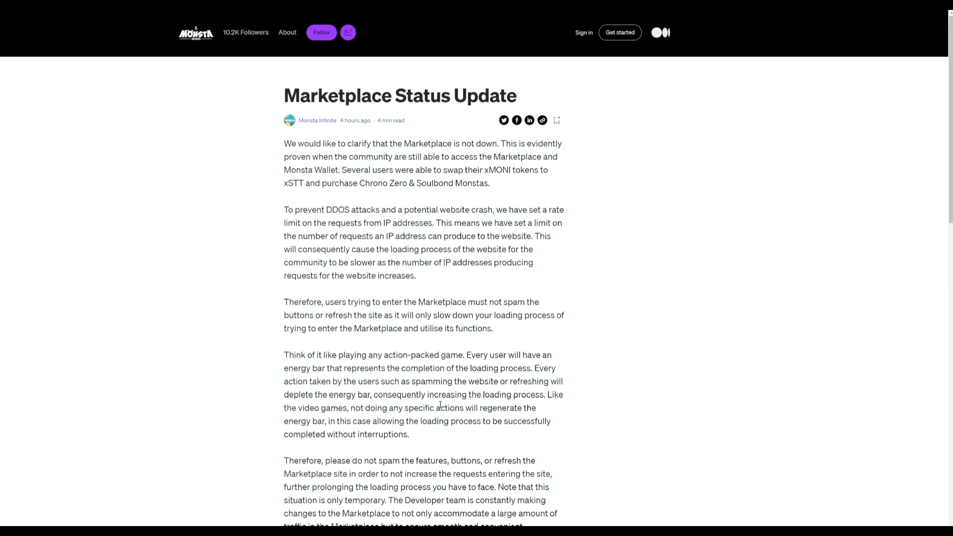
{"action": "scroll", "coordinate": [434, 403], "scroll_direction": "down", "scroll_amount": 1}
{"action": "scroll", "coordinate": [434, 404], "scroll_direction": "down", "scroll_amount": 2}
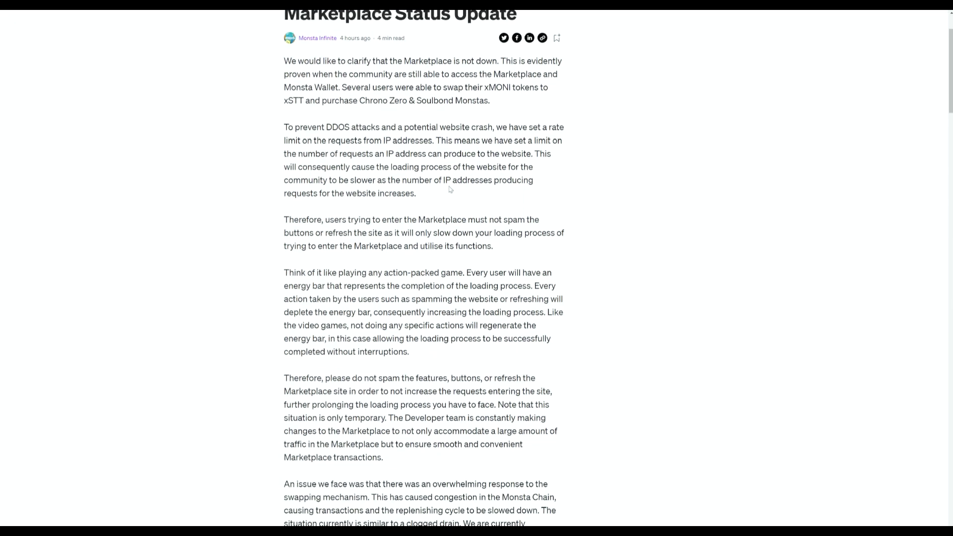
{"action": "left_click_drag", "start_coordinate": [443, 181], "coordinate": [454, 181]}
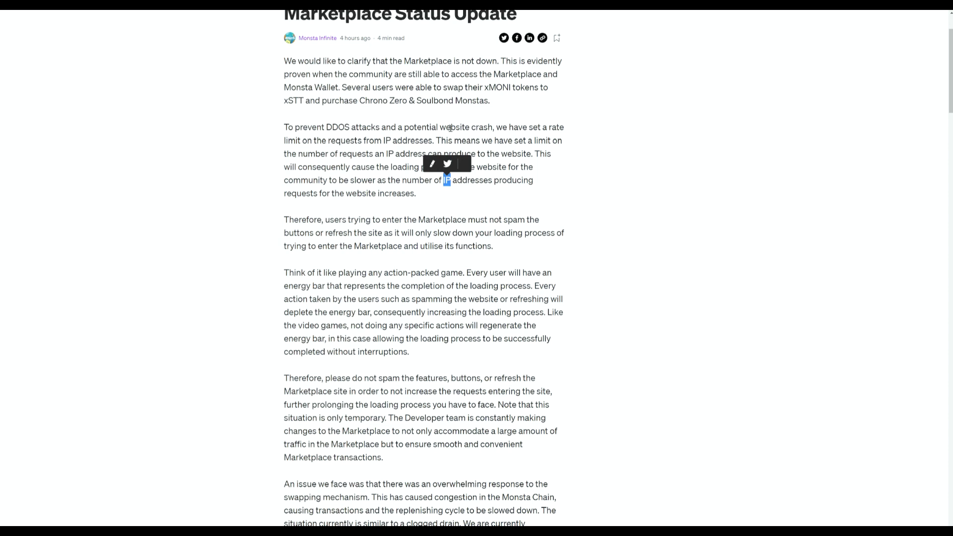
{"action": "left_click", "coordinate": [454, 198]}
{"action": "double_click", "coordinate": [444, 179]}
{"action": "scroll", "coordinate": [285, 307], "scroll_direction": "down", "scroll_amount": 5}
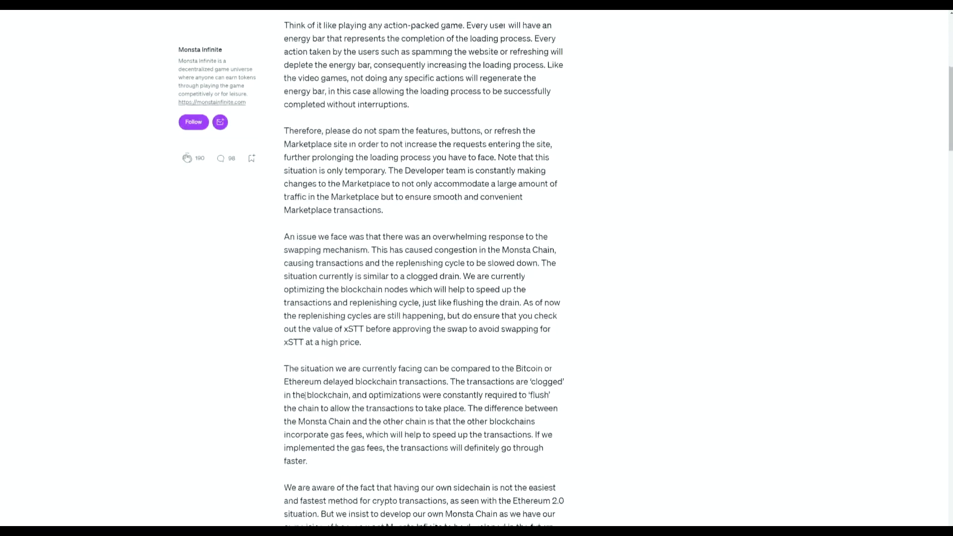
{"action": "scroll", "coordinate": [310, 397], "scroll_direction": "down", "scroll_amount": 2}
{"action": "scroll", "coordinate": [310, 397], "scroll_direction": "down", "scroll_amount": 1}
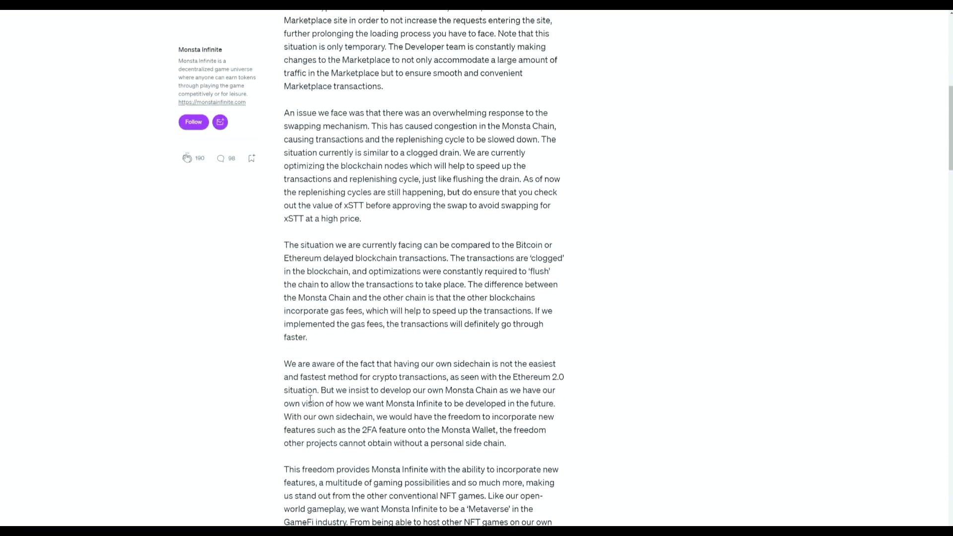
{"action": "scroll", "coordinate": [310, 399], "scroll_direction": "down", "scroll_amount": 2}
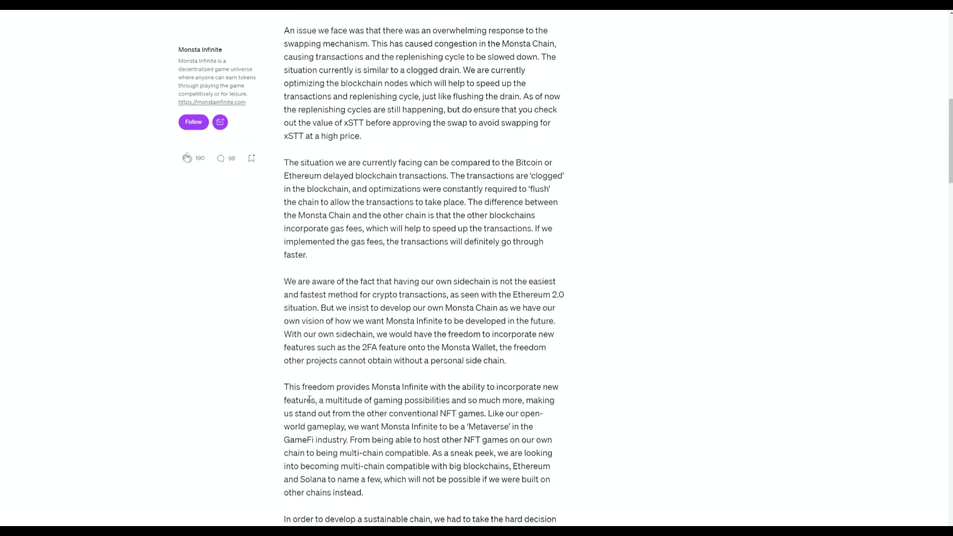
{"action": "scroll", "coordinate": [308, 400], "scroll_direction": "down", "scroll_amount": 8}
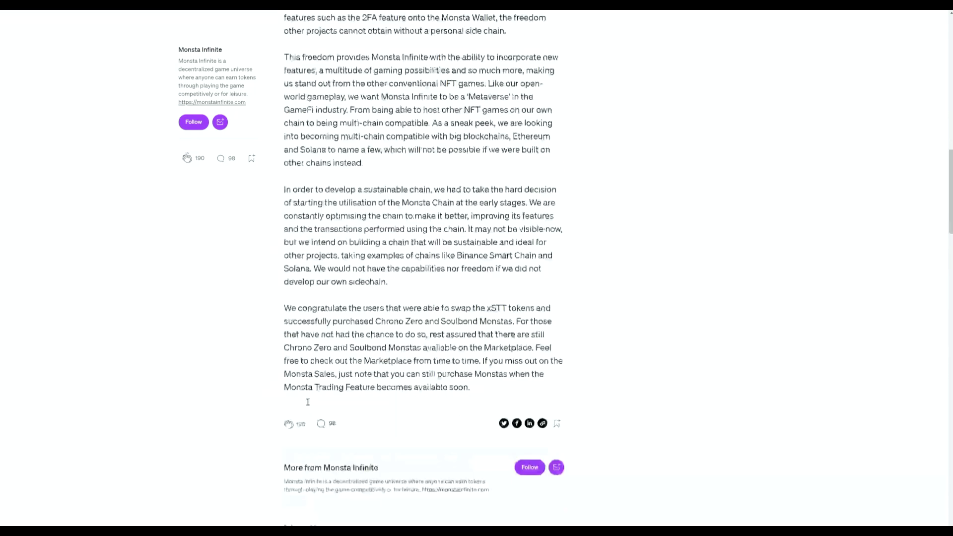
{"action": "scroll", "coordinate": [309, 406], "scroll_direction": "up", "scroll_amount": 3}
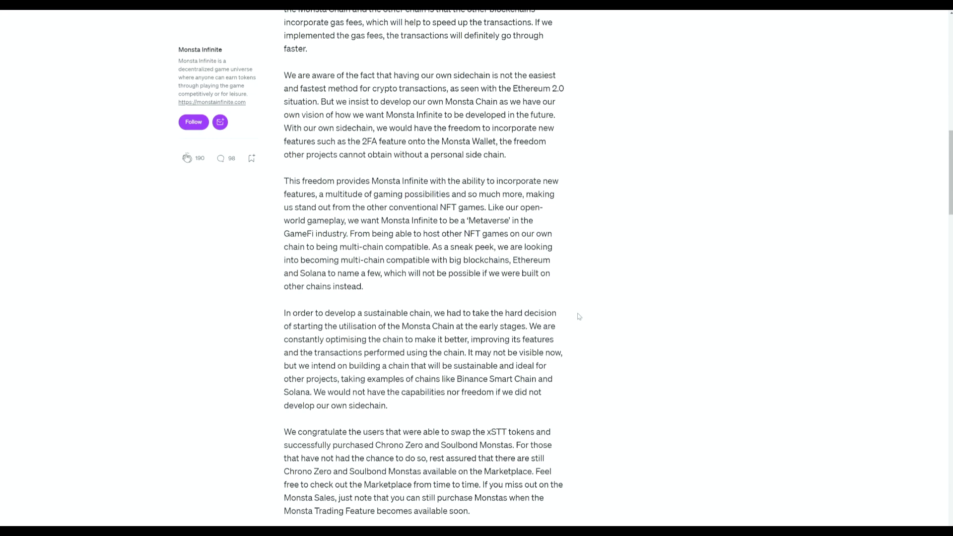
{"action": "scroll", "coordinate": [334, 394], "scroll_direction": "up", "scroll_amount": 4}
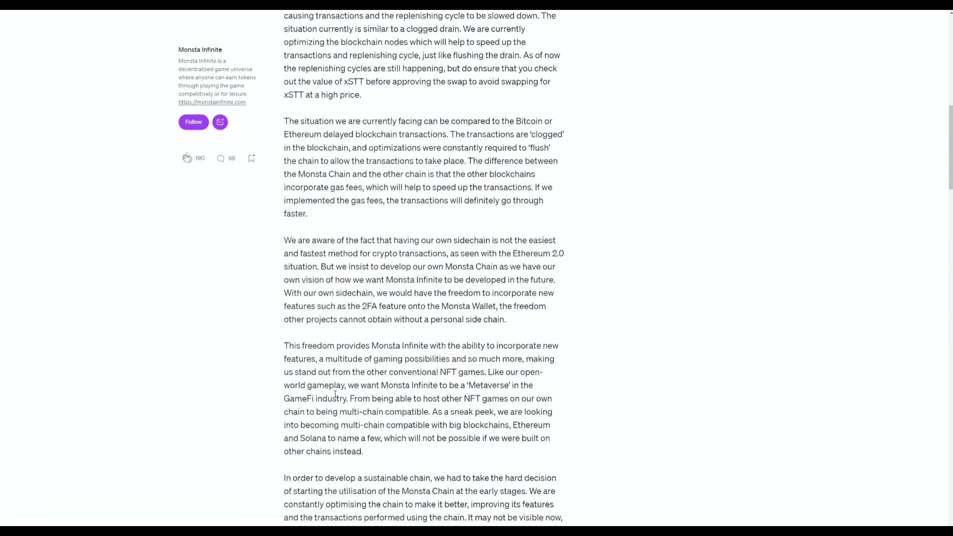
{"action": "scroll", "coordinate": [335, 395], "scroll_direction": "up", "scroll_amount": 5}
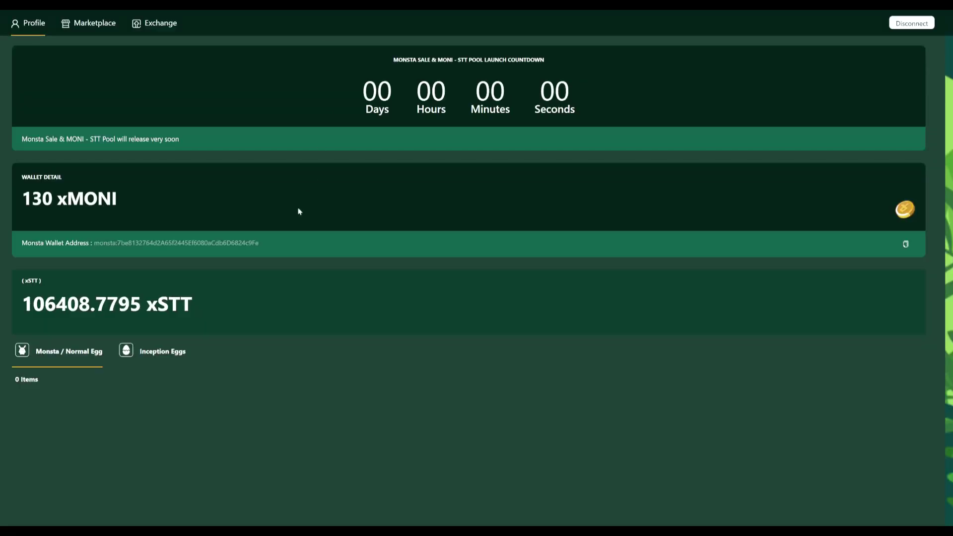
Step: Show the Chrono Zero egg listings (Clone 0/4 and 1/4) in the Marketplace
{"action": "left_click", "coordinate": [104, 27]}
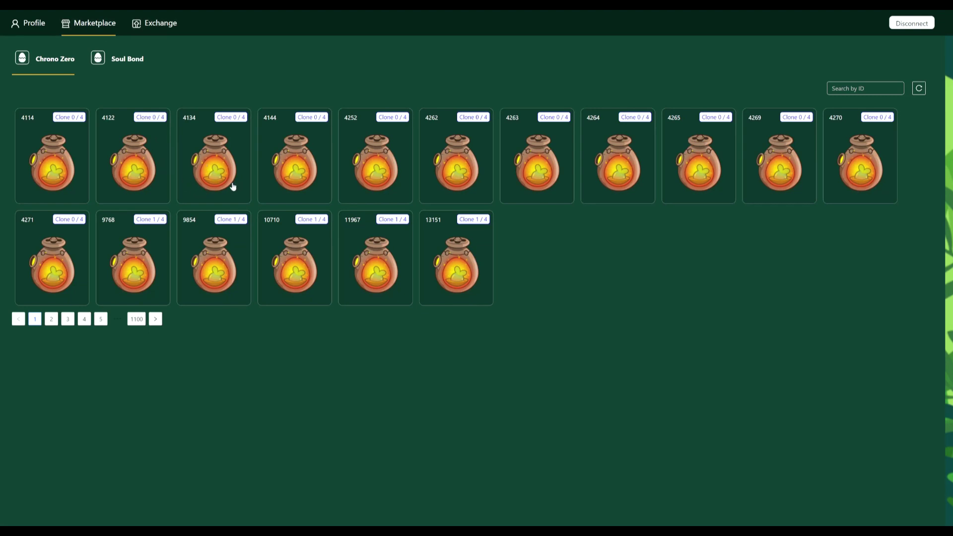
Step: Approve xSTT spending and place a bid on Chrono Zero egg 4144
{"action": "left_click", "coordinate": [292, 171]}
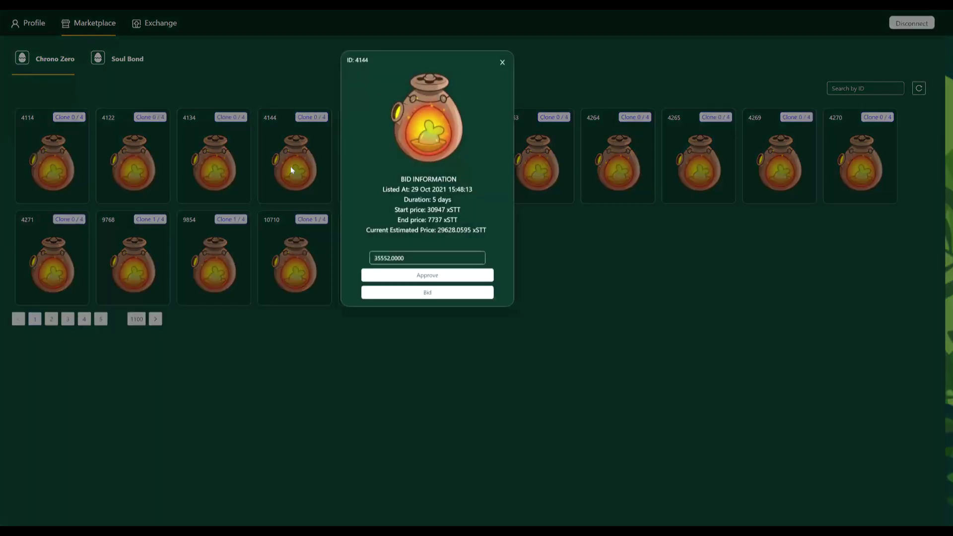
{"action": "left_click", "coordinate": [426, 279]}
{"action": "left_click", "coordinate": [429, 292]}
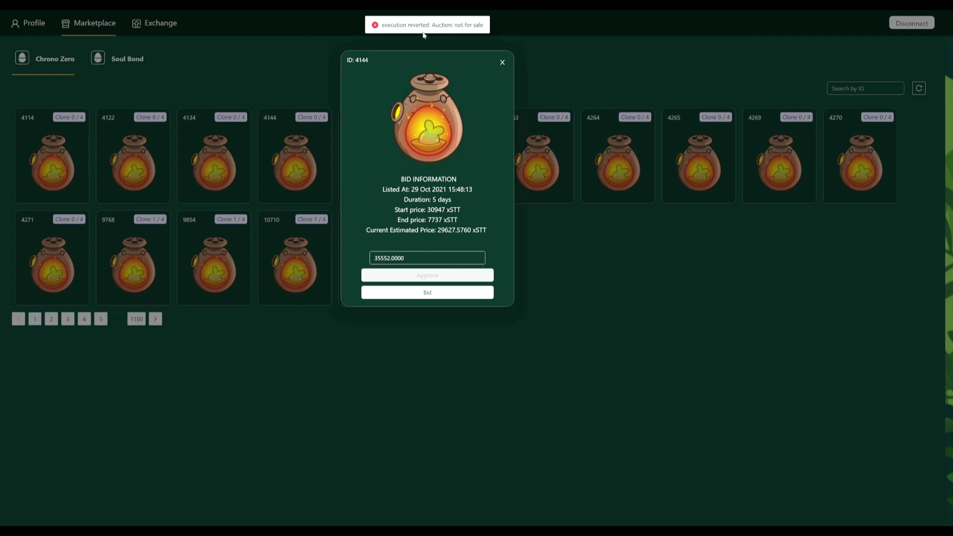
{"action": "left_click", "coordinate": [502, 62]}
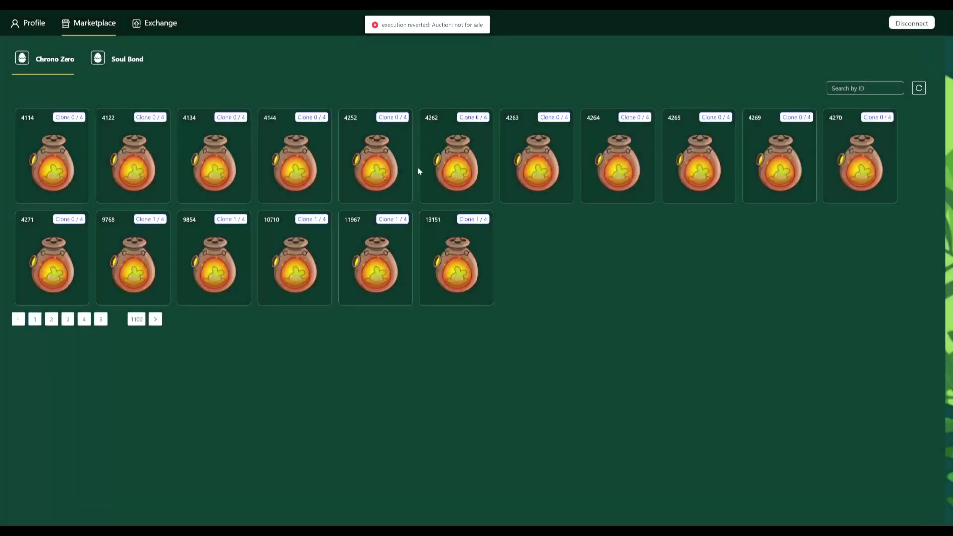
Step: Try bidding on eggs 4262, 4263 and 11967, then go to listing page 2
{"action": "left_click", "coordinate": [421, 169]}
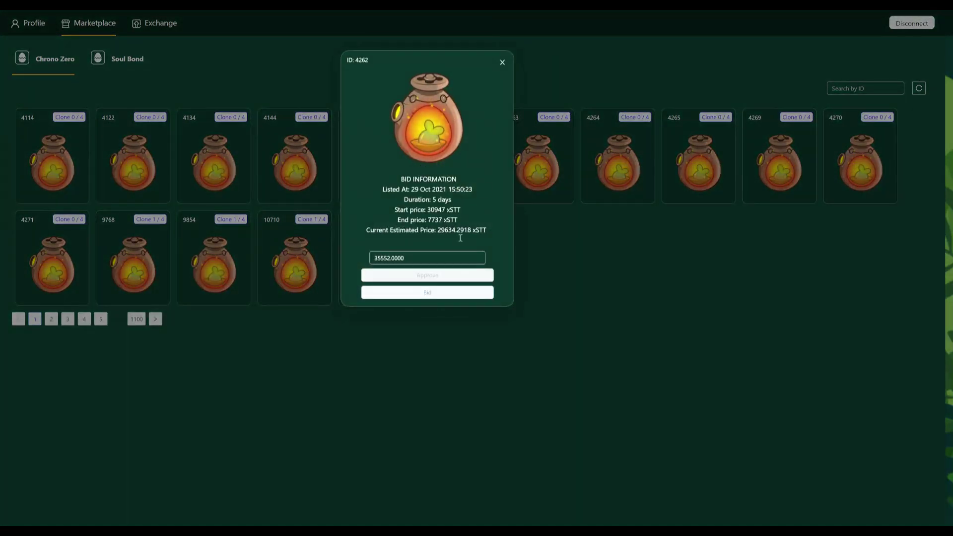
{"action": "left_click", "coordinate": [502, 62]}
{"action": "left_click", "coordinate": [542, 128]}
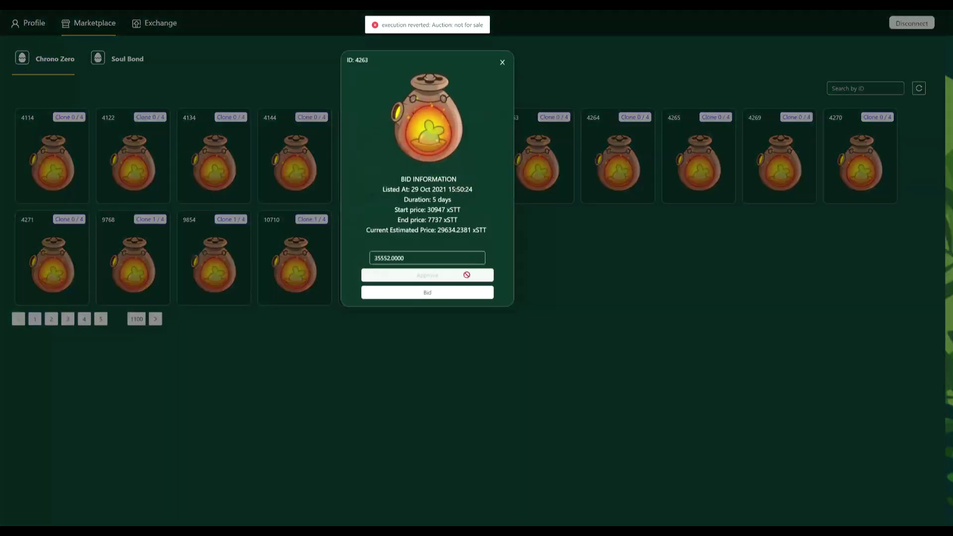
{"action": "left_click", "coordinate": [503, 62]}
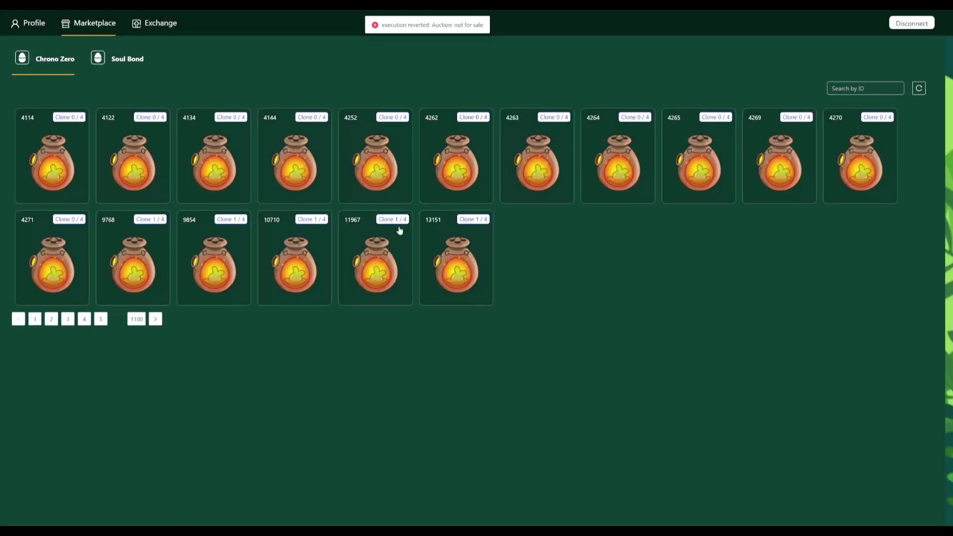
{"action": "left_click", "coordinate": [400, 230]}
{"action": "left_click", "coordinate": [436, 292]}
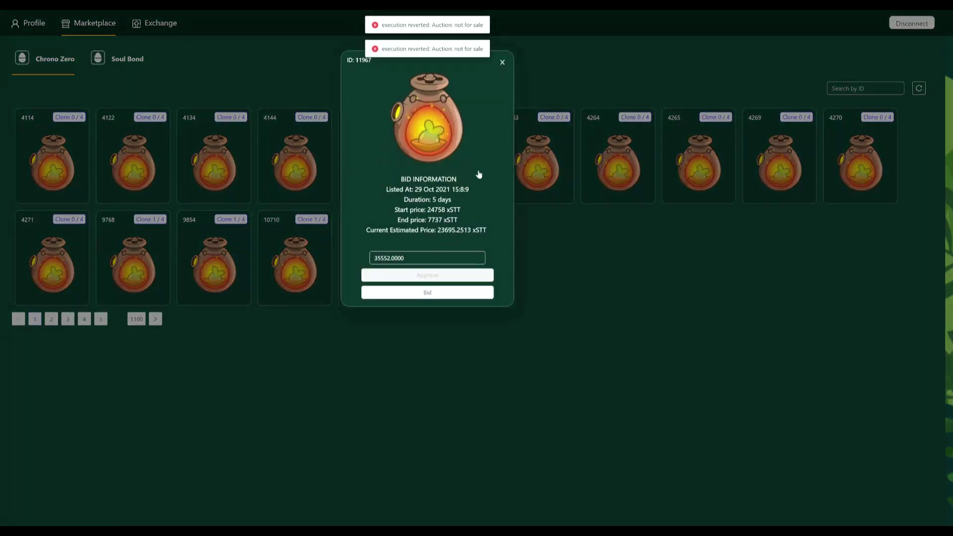
{"action": "left_click", "coordinate": [502, 62]}
{"action": "left_click", "coordinate": [51, 319]}
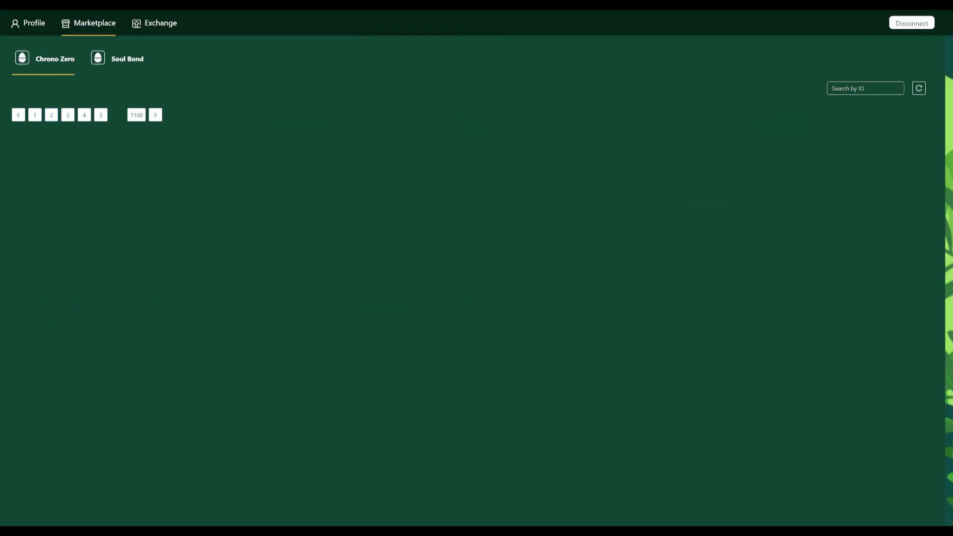
Step: Check the Soul Bond eggs and wallet profile, then return to the Chrono Zero listings
{"action": "left_click", "coordinate": [122, 72]}
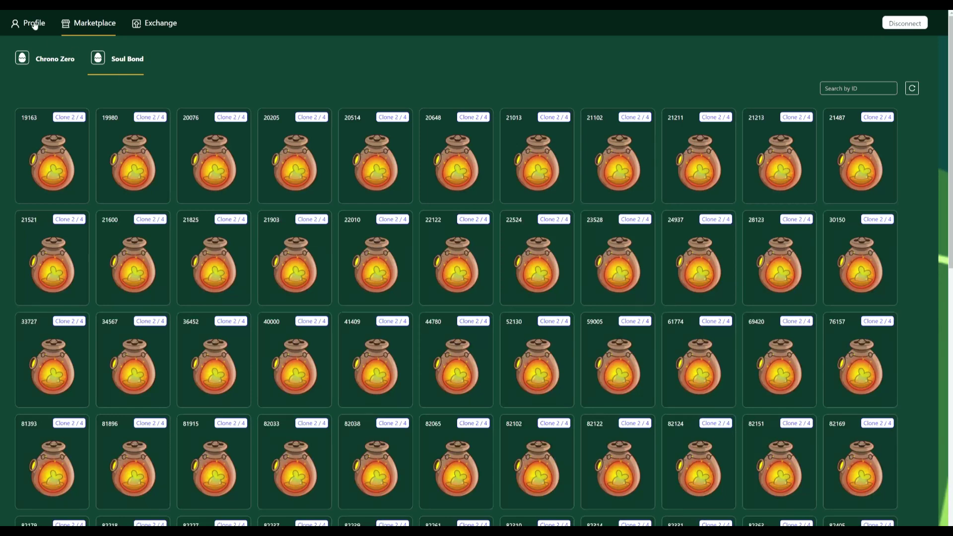
{"action": "left_click", "coordinate": [34, 26]}
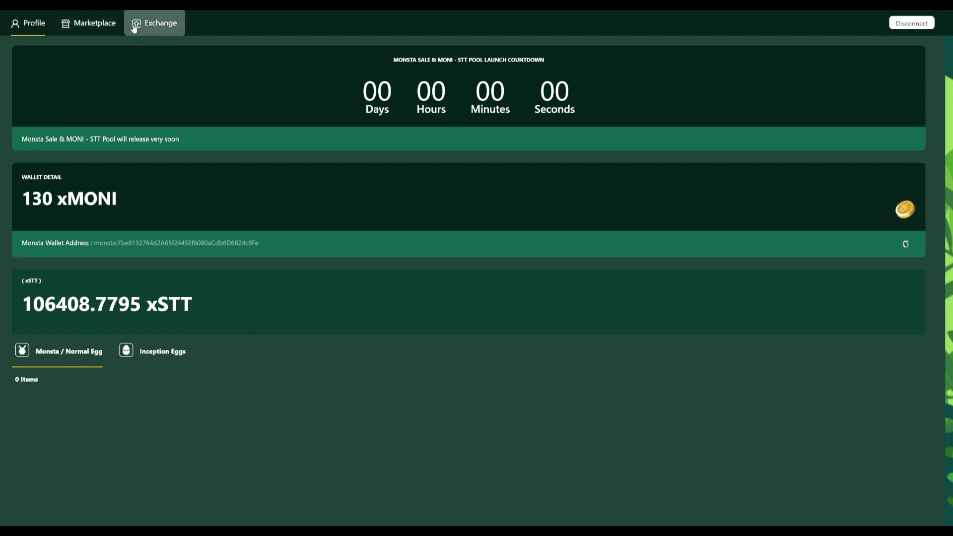
{"action": "left_click", "coordinate": [109, 29]}
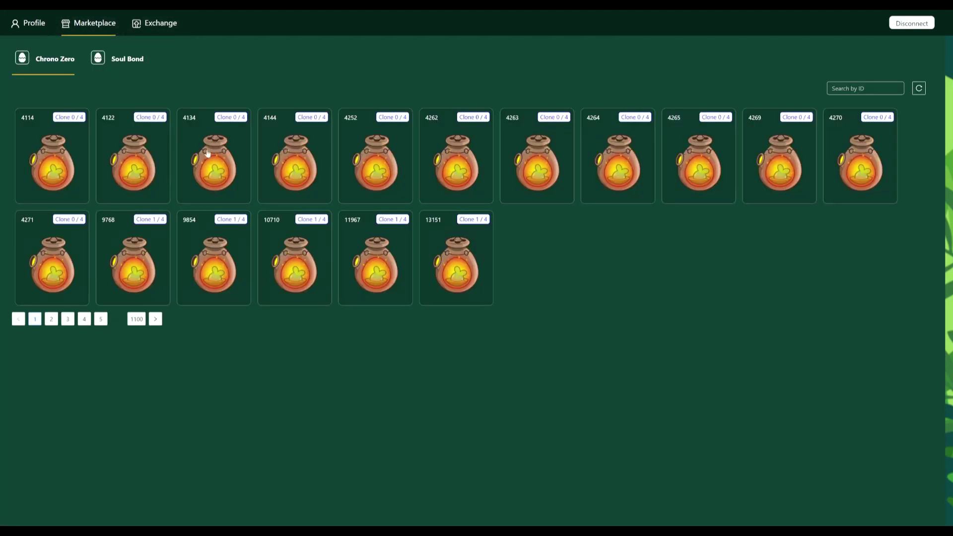
Step: Enter 100 xMONI on the Exchange page and review the estimated 38,589 xSTT
{"action": "left_click", "coordinate": [162, 30]}
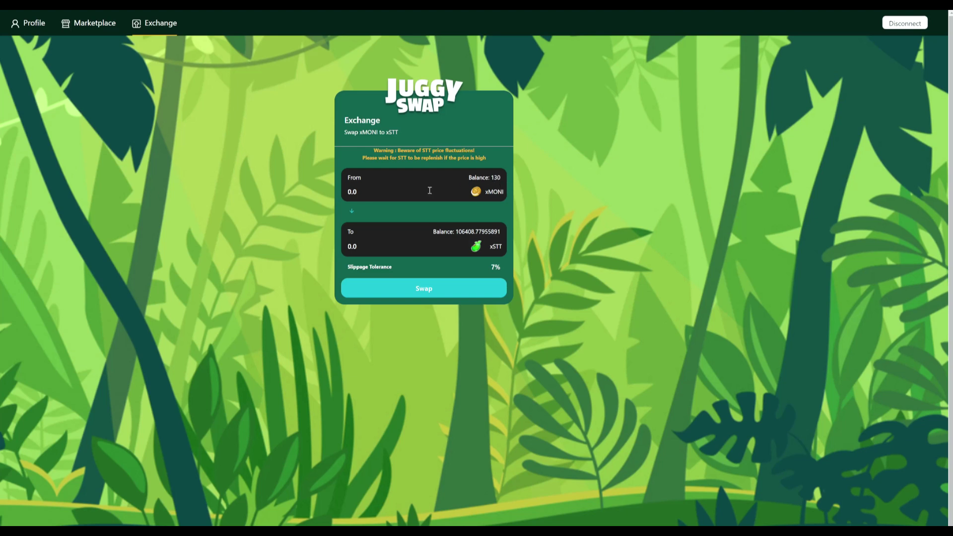
{"action": "type", "text": "100"}
{"action": "left_click_drag", "start_coordinate": [375, 191], "coordinate": [270, 183]}
{"action": "left_click_drag", "start_coordinate": [349, 246], "coordinate": [400, 250]}
{"action": "left_click", "coordinate": [401, 254]}
Step: Browse to another page of the Soul Bond egg listings
{"action": "left_click", "coordinate": [73, 26]}
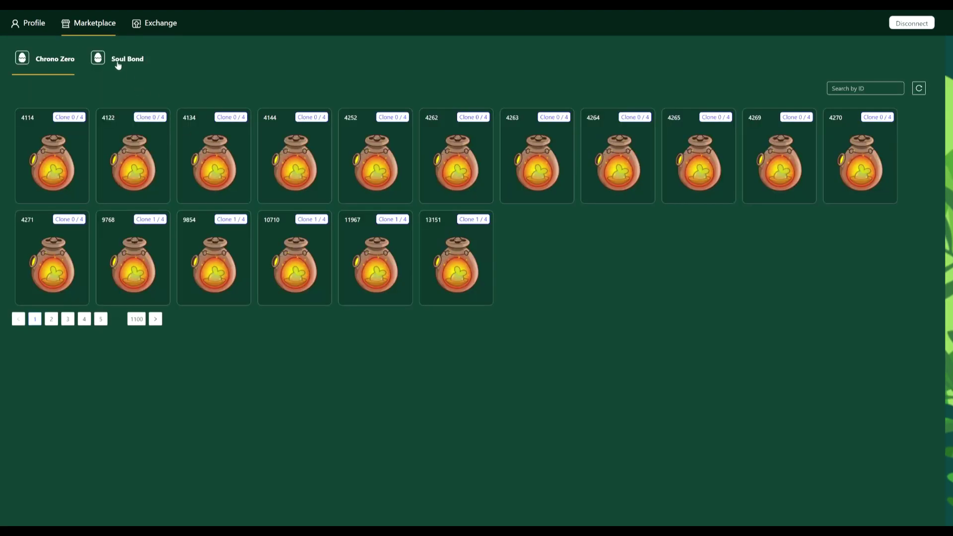
{"action": "left_click", "coordinate": [118, 65]}
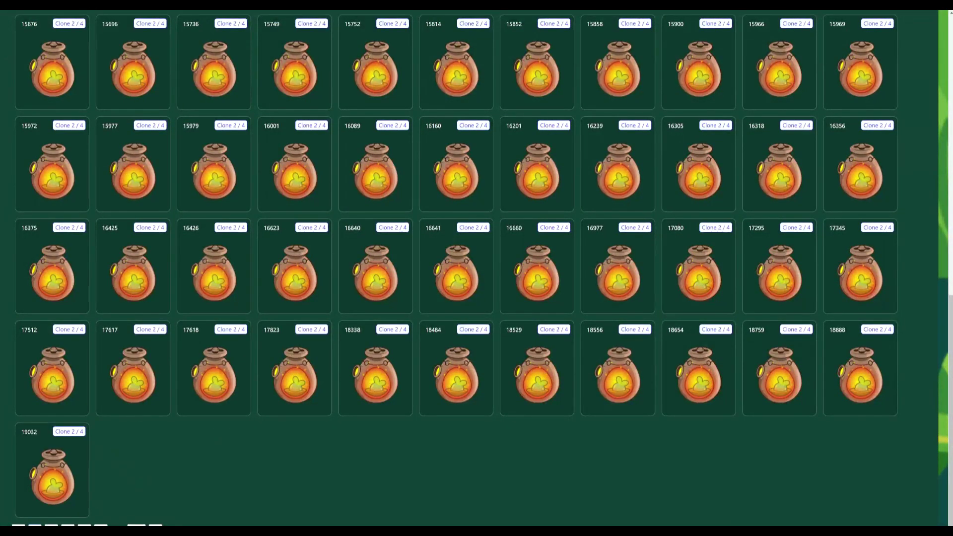
{"action": "left_click", "coordinate": [130, 521]}
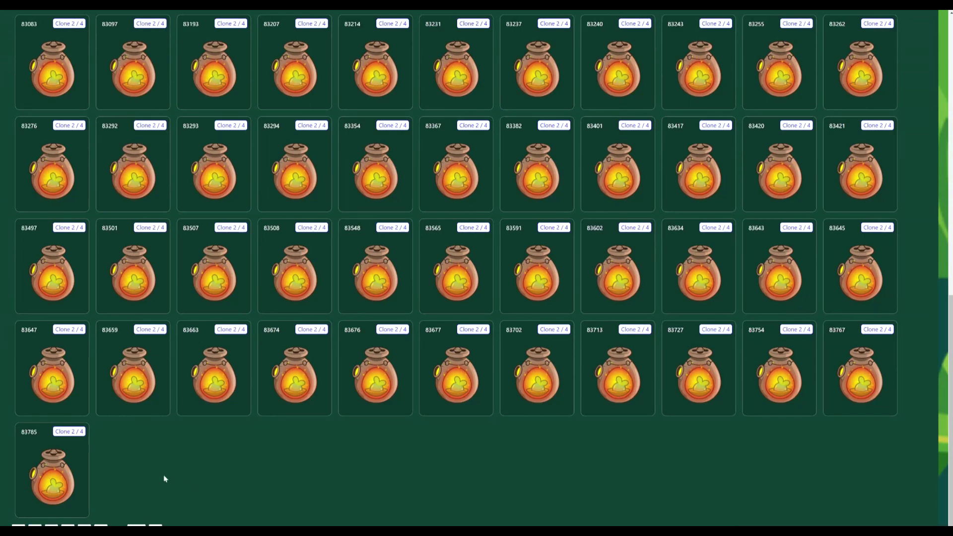
{"action": "scroll", "coordinate": [171, 447], "scroll_direction": "up", "scroll_amount": 12}
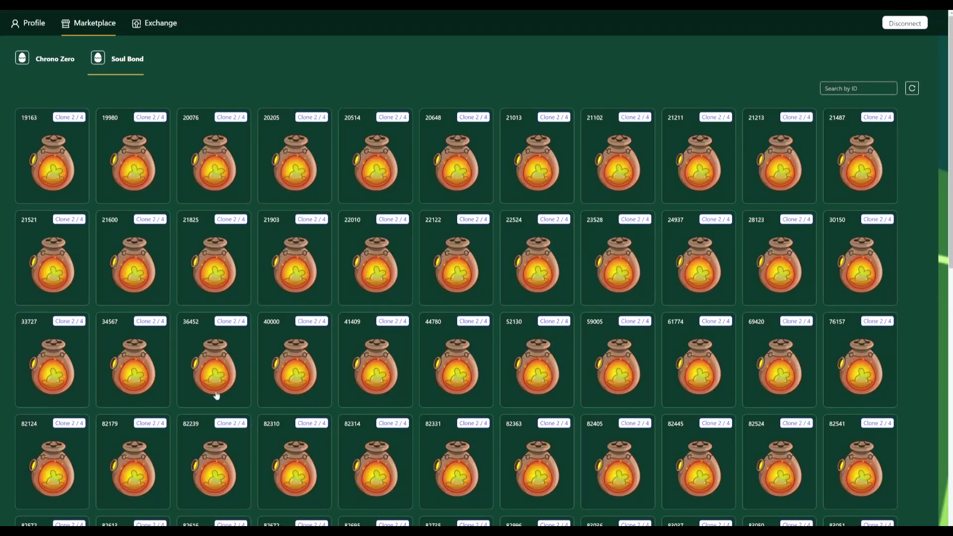
Step: Approve xSTT and buy Soul Bond egg 82179 for 1547 xSTT
{"action": "left_click", "coordinate": [115, 453]}
{"action": "left_click", "coordinate": [395, 250]}
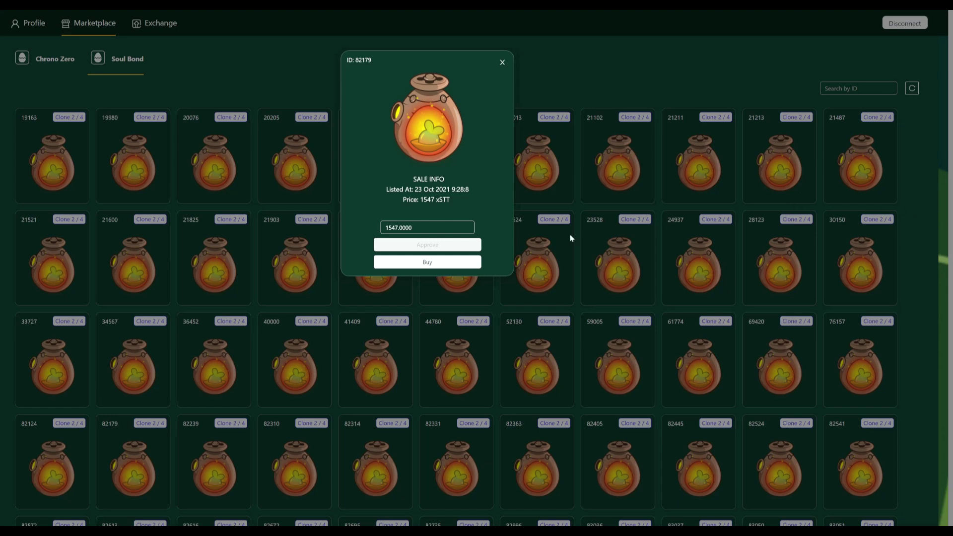
{"action": "left_click", "coordinate": [423, 266]}
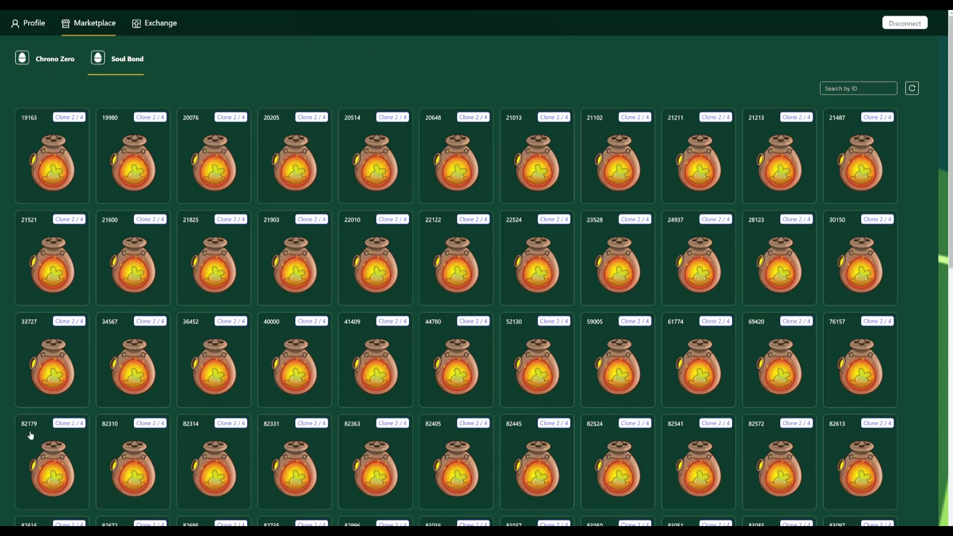
Step: View the Profile with egg #82179 incubating and 104861.7795 xSTT balance
{"action": "left_click", "coordinate": [33, 33]}
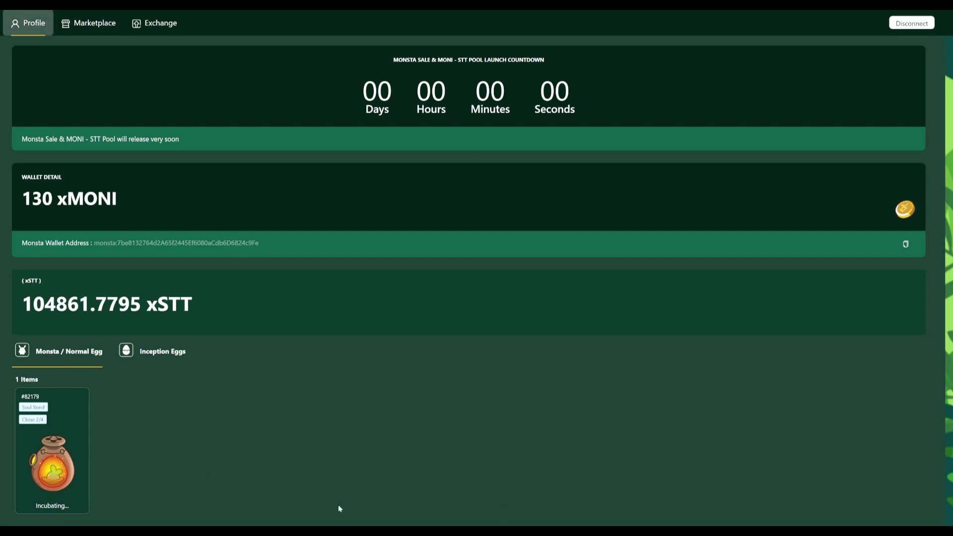
Step: Show the Soul Bond Clone 2/4 egg listings and scroll through the grid
{"action": "left_click", "coordinate": [95, 23]}
{"action": "left_click", "coordinate": [128, 65]}
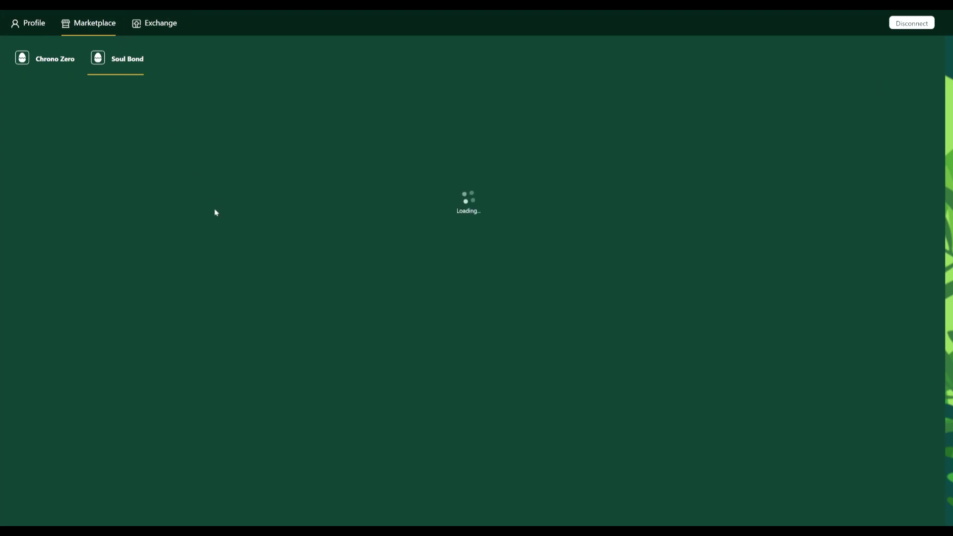
{"action": "scroll", "coordinate": [258, 312], "scroll_direction": "down", "scroll_amount": 2}
{"action": "scroll", "coordinate": [258, 311], "scroll_direction": "down", "scroll_amount": 8}
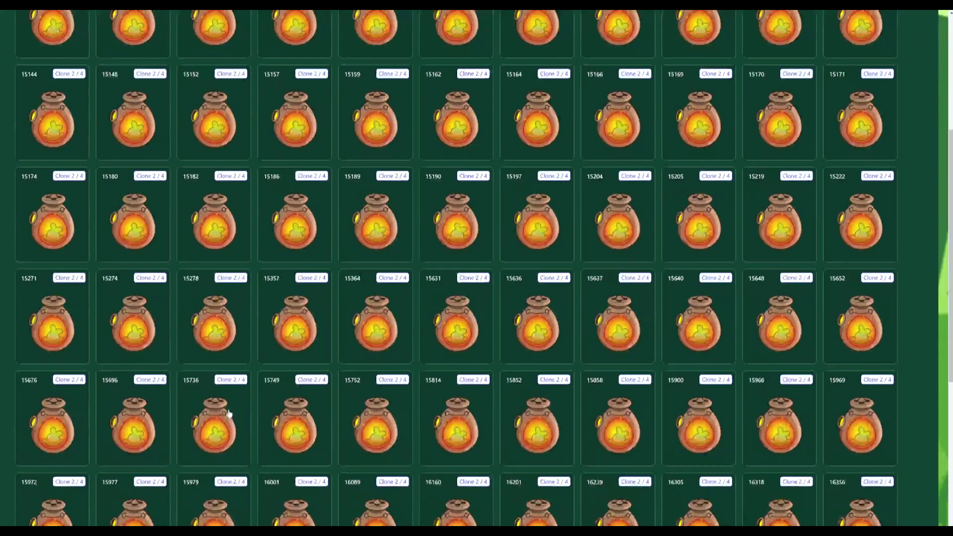
{"action": "scroll", "coordinate": [214, 416], "scroll_direction": "down", "scroll_amount": 3}
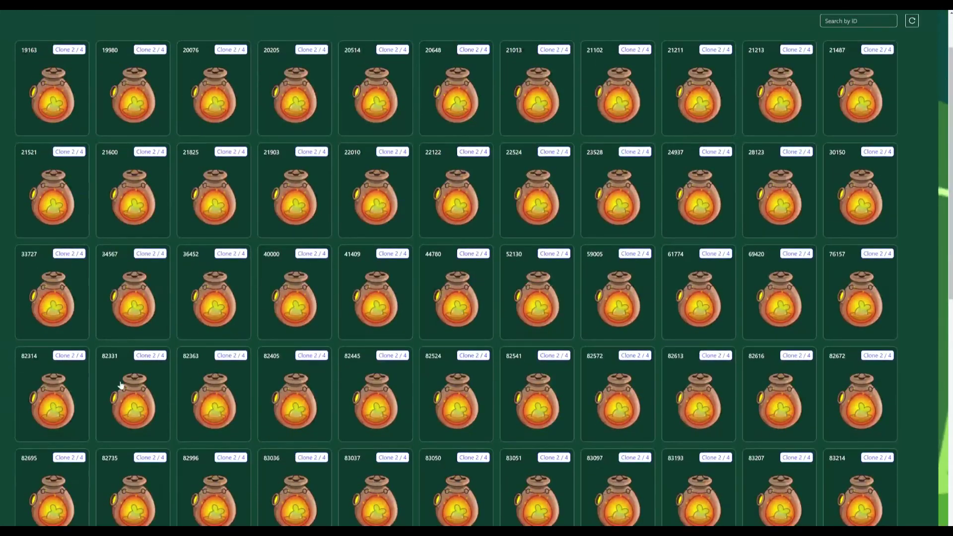
Step: Buy Soul Bond egg 82314 for 1547 xSTT and preview egg 82363
{"action": "left_click", "coordinate": [66, 374]}
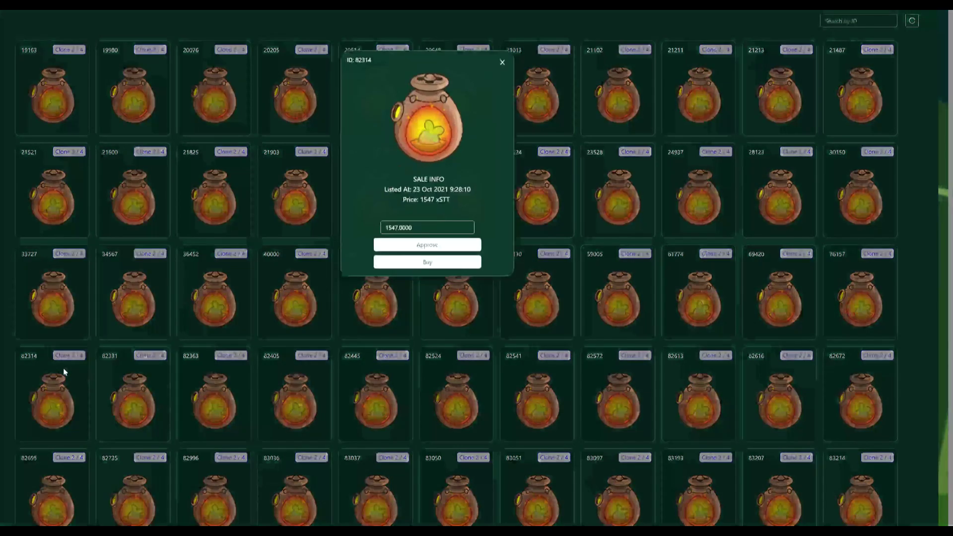
{"action": "left_click", "coordinate": [408, 247]}
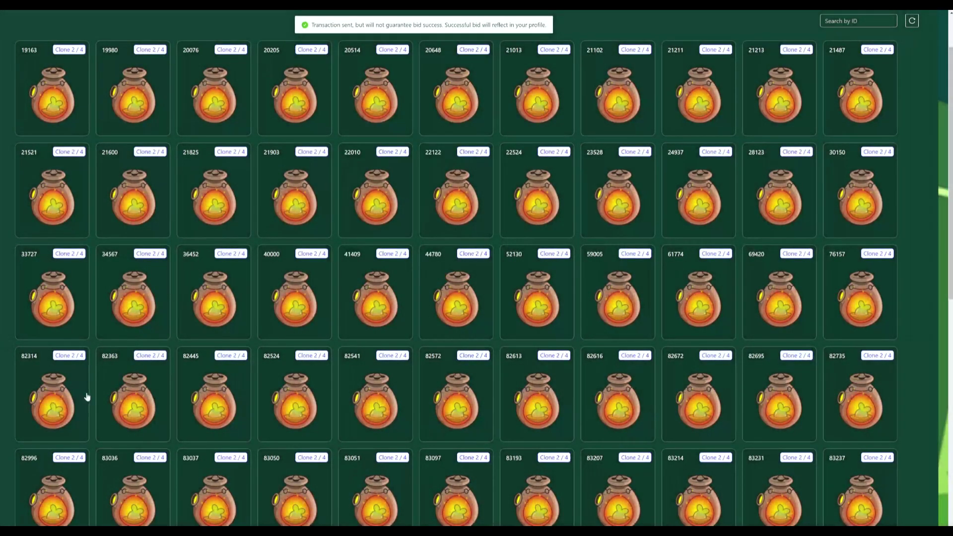
{"action": "left_click", "coordinate": [105, 392]}
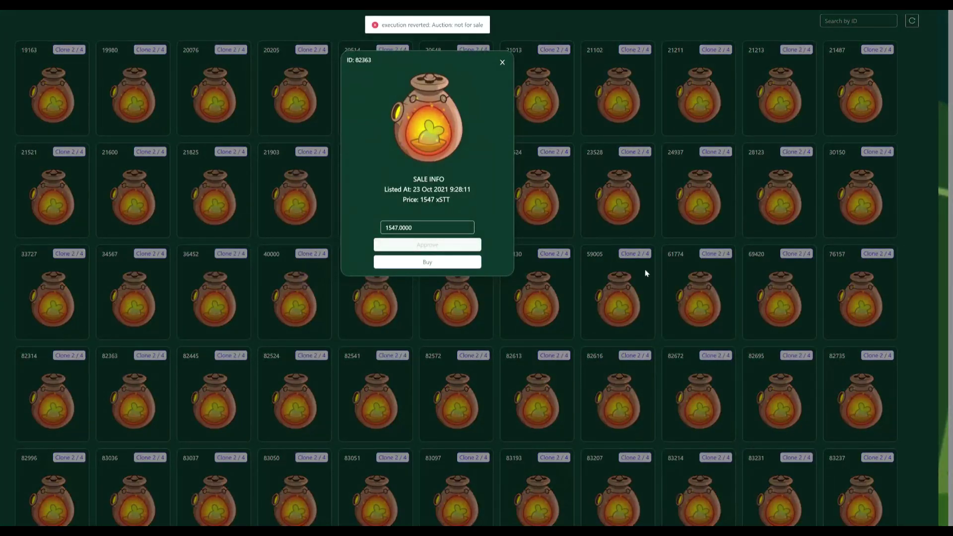
{"action": "left_click", "coordinate": [502, 62]}
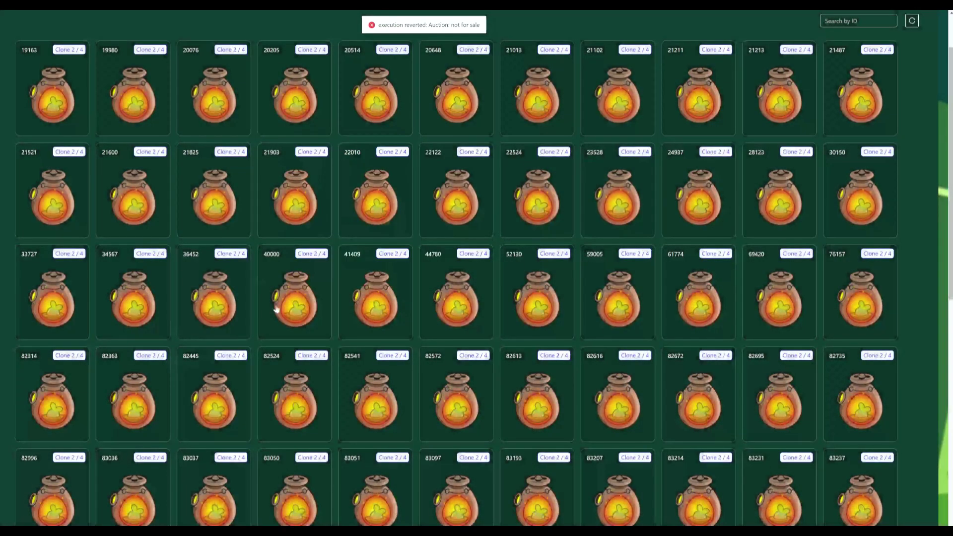
Step: Buy Soul Bond egg 82445 for 1547 xSTT
{"action": "left_click", "coordinate": [220, 383]}
{"action": "left_click", "coordinate": [457, 262]}
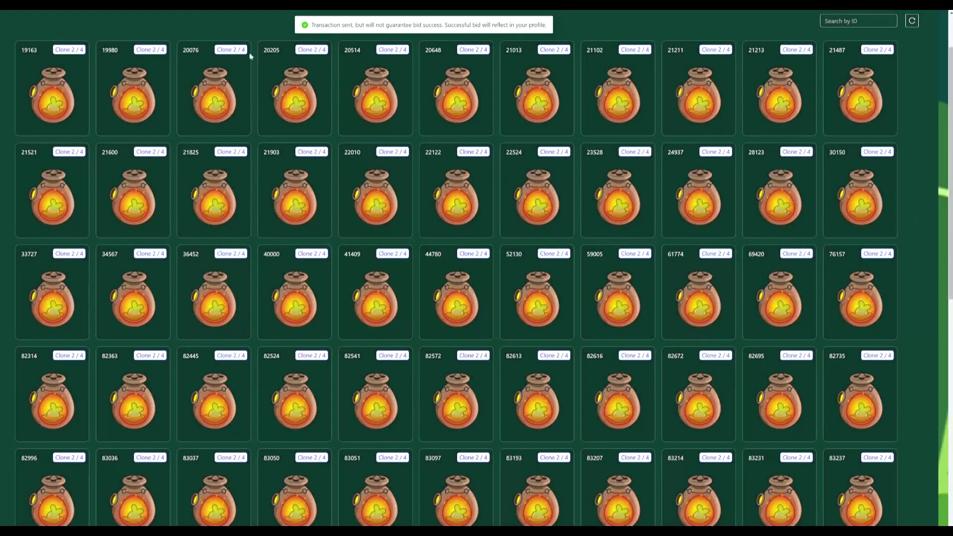
{"action": "scroll", "coordinate": [245, 60], "scroll_direction": "up", "scroll_amount": 3}
Step: Check the Profile's 75034.0844 xSTT balance, Monsta #2079 and eggs #77266, #78692
{"action": "left_click", "coordinate": [27, 23]}
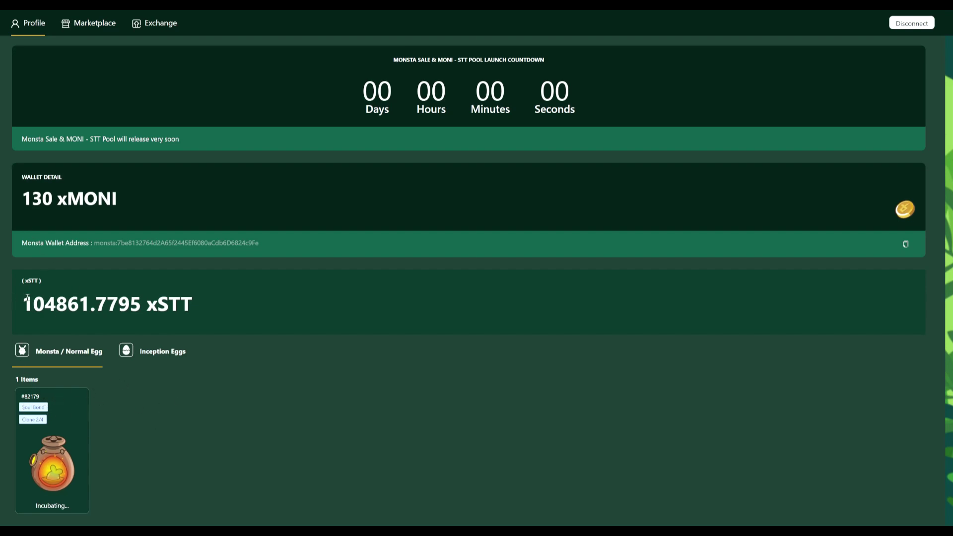
{"action": "left_click_drag", "start_coordinate": [23, 300], "coordinate": [208, 308]}
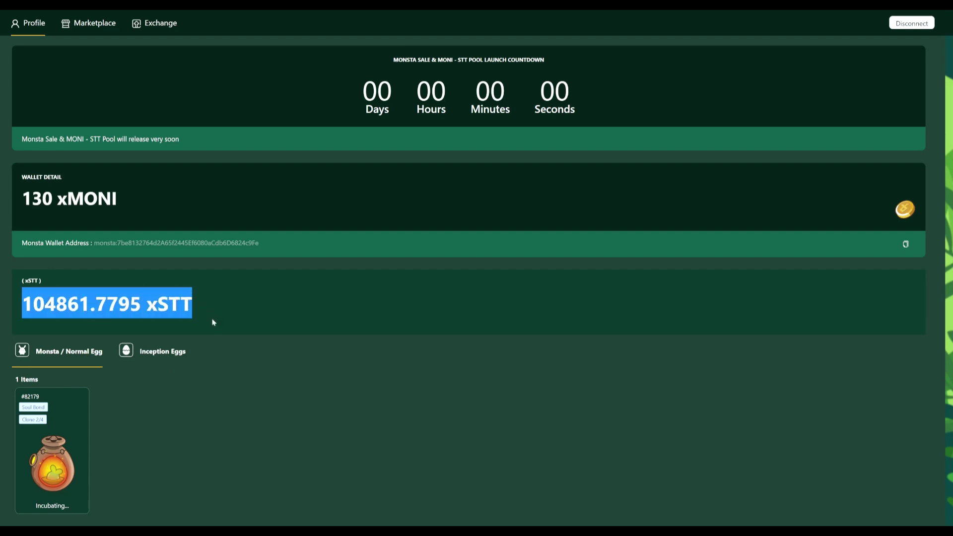
{"action": "left_click", "coordinate": [107, 399]}
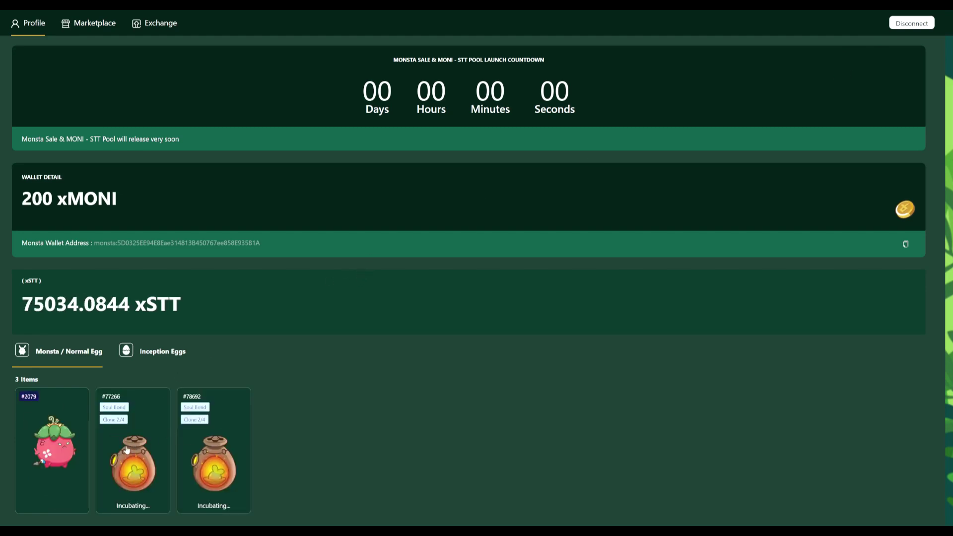
{"action": "left_click", "coordinate": [54, 446]}
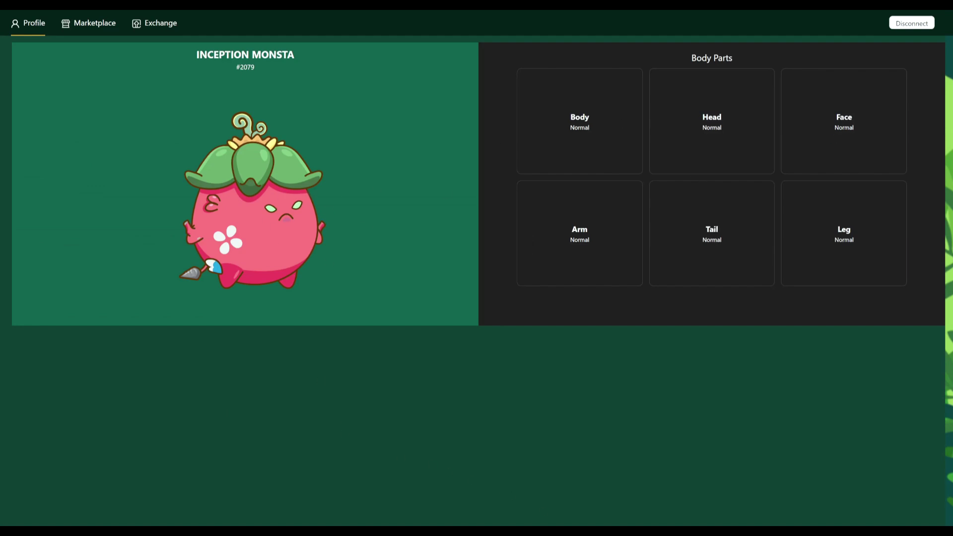
{"action": "left_click", "coordinate": [36, 26]}
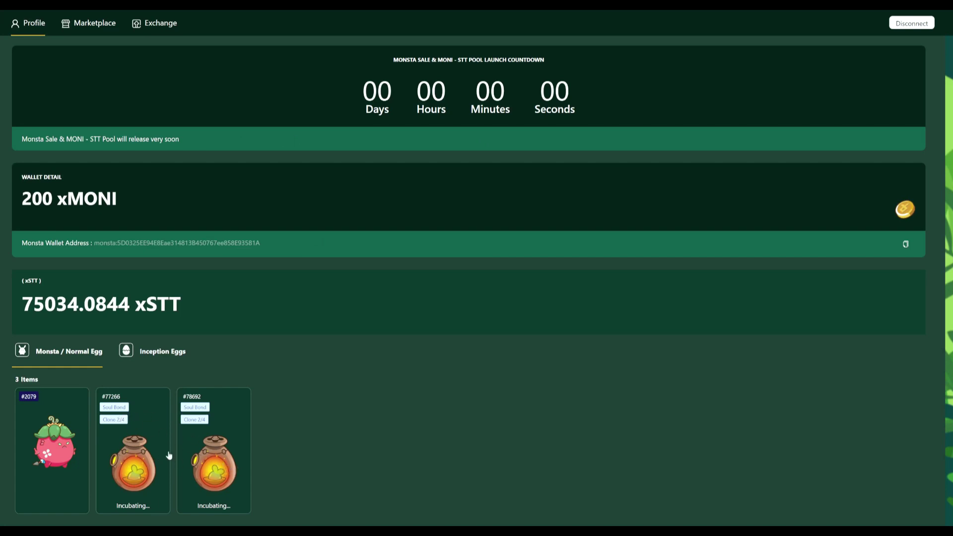
Step: Return via the marketplace to the Profile showing 200 xMONI, 0 xSTT, no eggs
{"action": "left_click", "coordinate": [89, 31]}
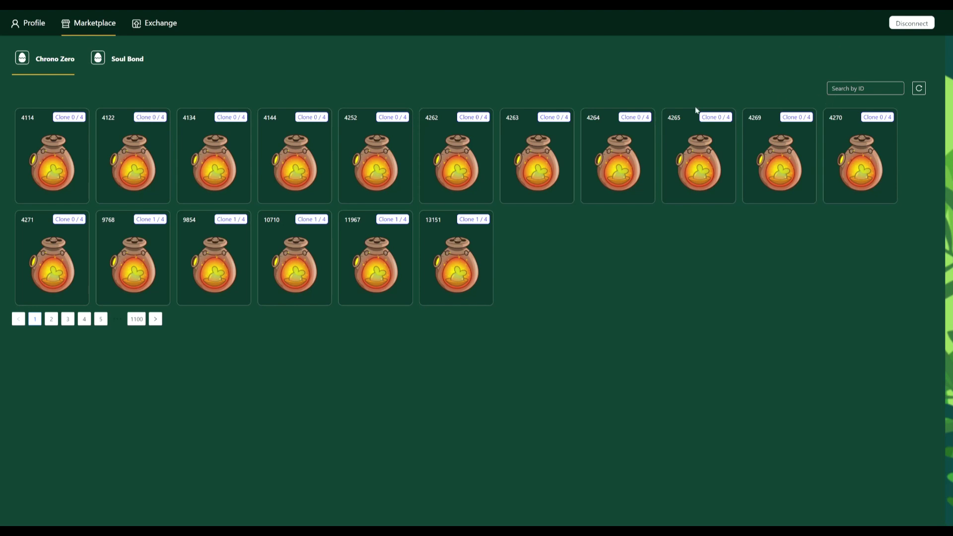
{"action": "left_click", "coordinate": [45, 34]}
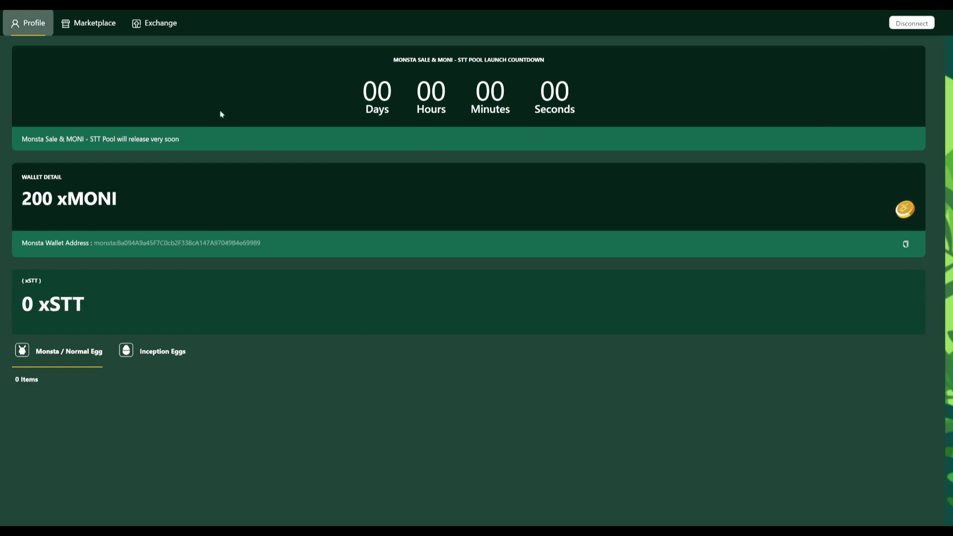
Step: Leave the exchange to browse the egg listings, paging through Chrono Zero eggs to the Soul Bond listings
{"action": "left_click", "coordinate": [160, 33]}
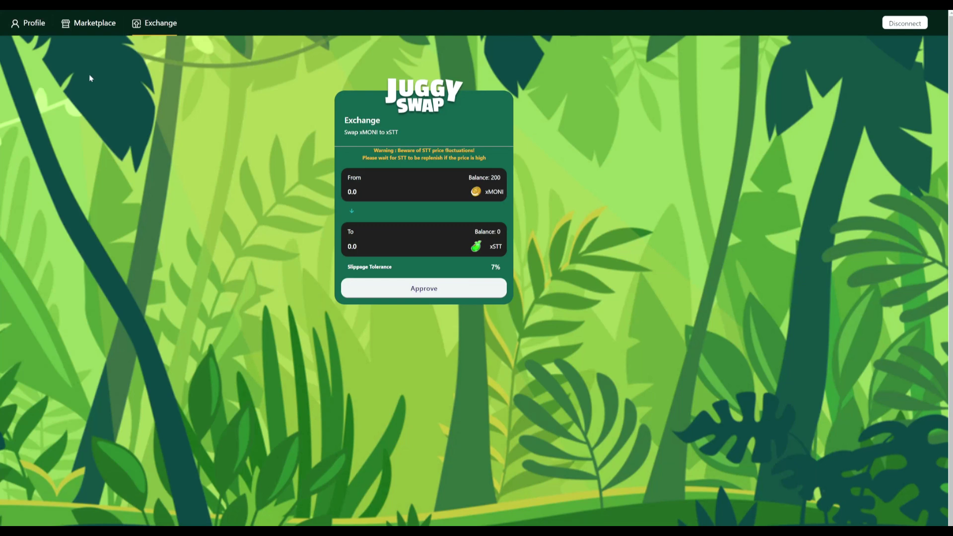
{"action": "left_click", "coordinate": [115, 24]}
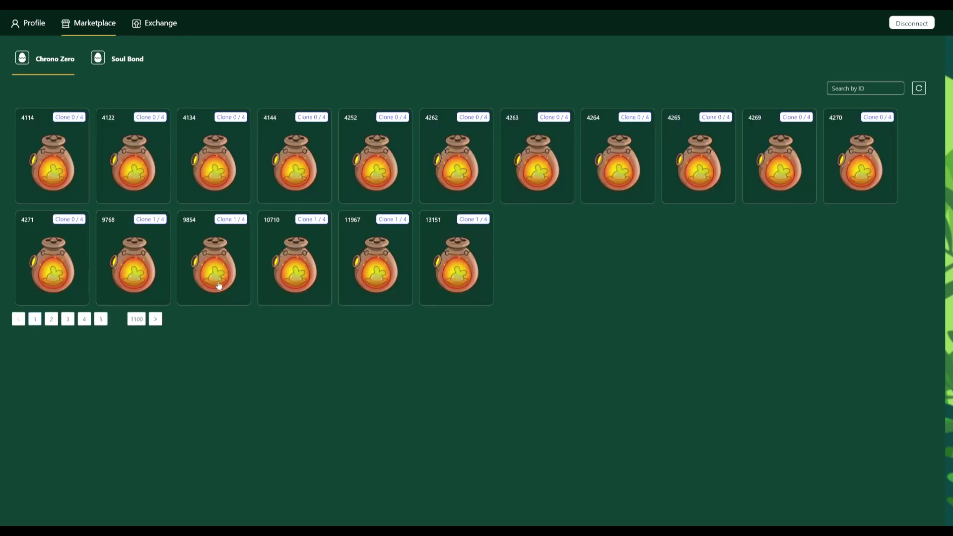
{"action": "left_click", "coordinate": [51, 320]}
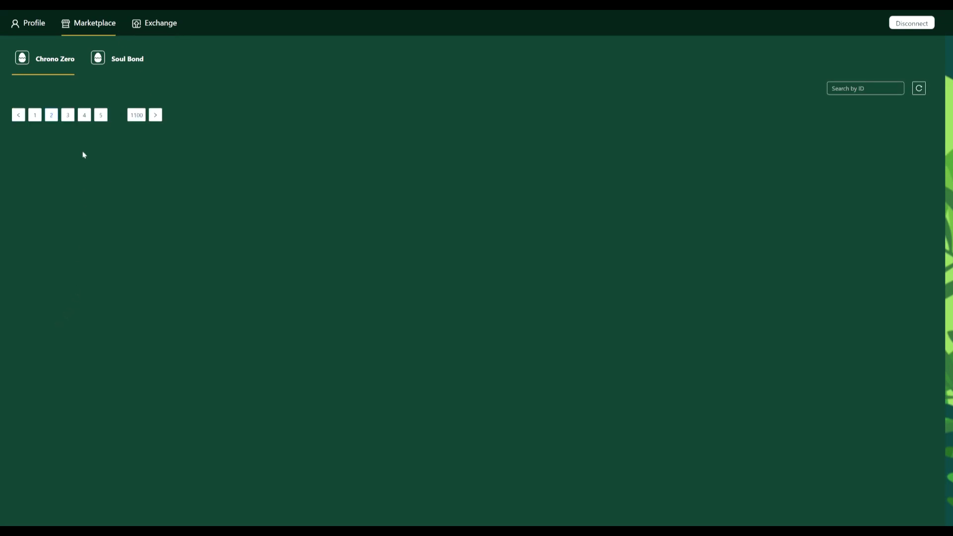
{"action": "left_click", "coordinate": [117, 58]}
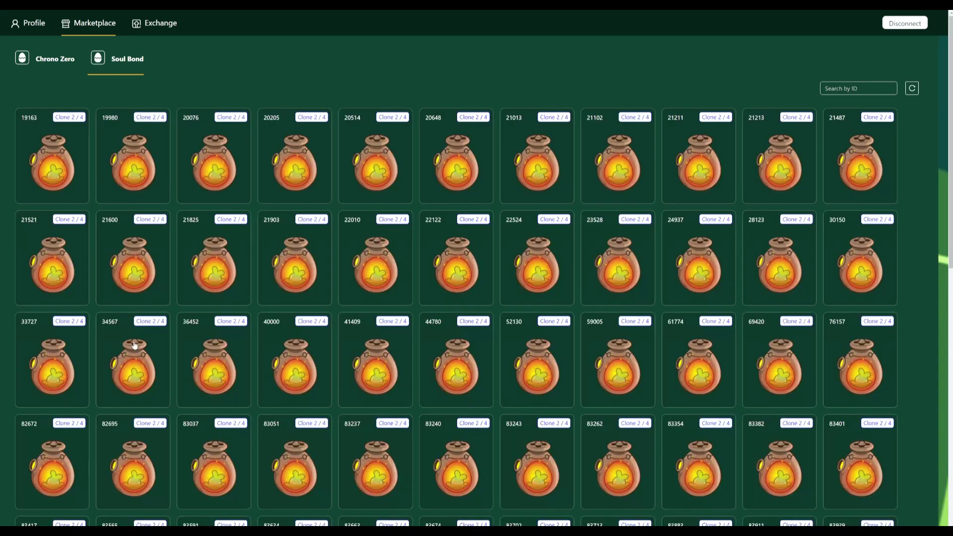
Step: Check Soul Bond egg 34567's 1547 xSTT price, then go back to the xMONI-to-xSTT exchange
{"action": "left_click", "coordinate": [134, 346]}
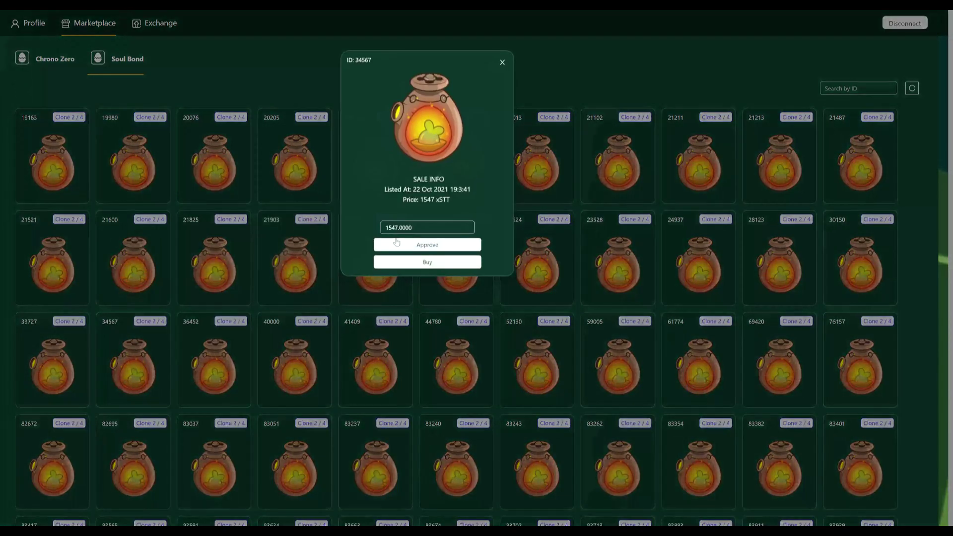
{"action": "left_click", "coordinate": [502, 63]}
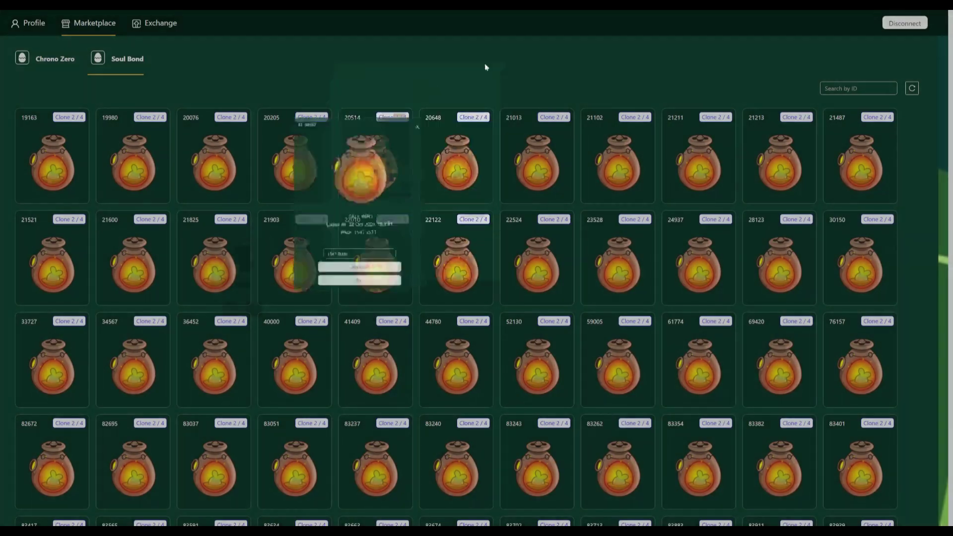
{"action": "left_click", "coordinate": [172, 29]}
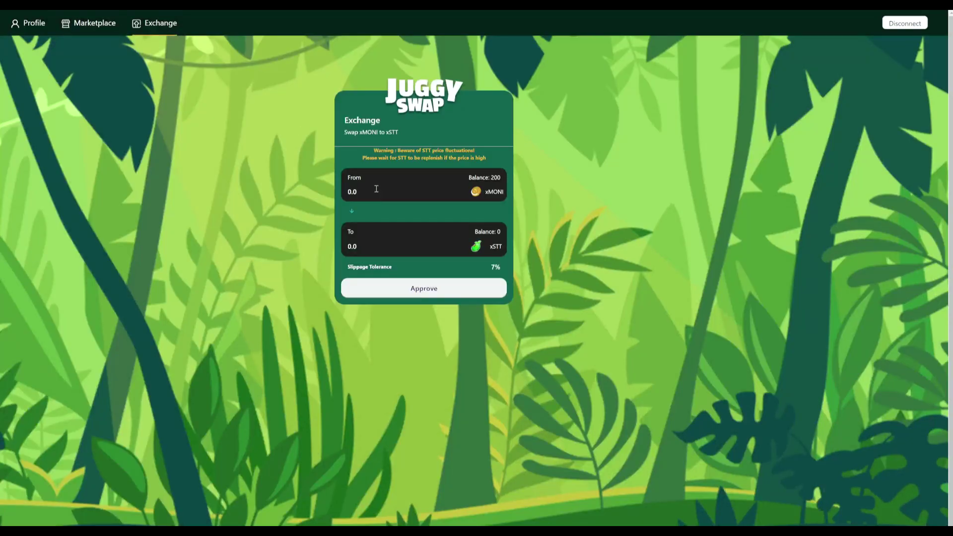
Step: Enter 14 xMONI (quoted about 5410.52 xSTT), approve the swap, and go back to Profile
{"action": "type", "text": "10"}
{"action": "key", "text": "BackSpace"}
{"action": "type", "text": "5"}
{"action": "key", "text": "BackSpace"}
{"action": "type", "text": "4"}
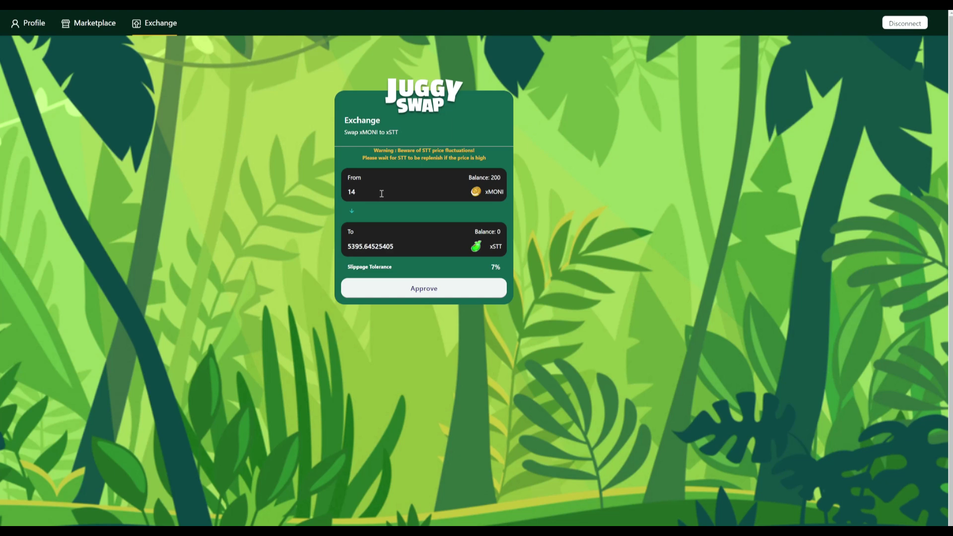
{"action": "left_click", "coordinate": [394, 288]}
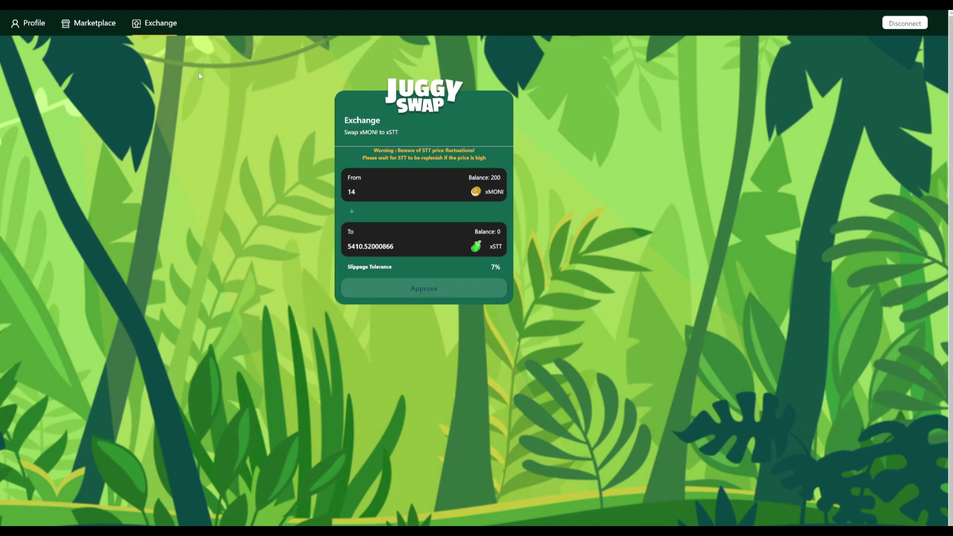
{"action": "left_click", "coordinate": [27, 31]}
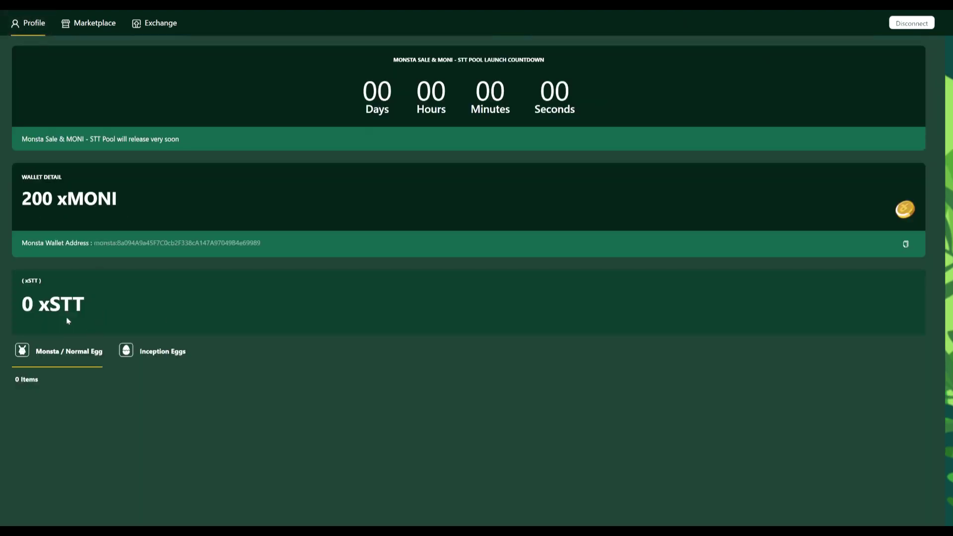
Step: Go back to the JuggySwap Exchange page from the top navigation
{"action": "left_click", "coordinate": [152, 24]}
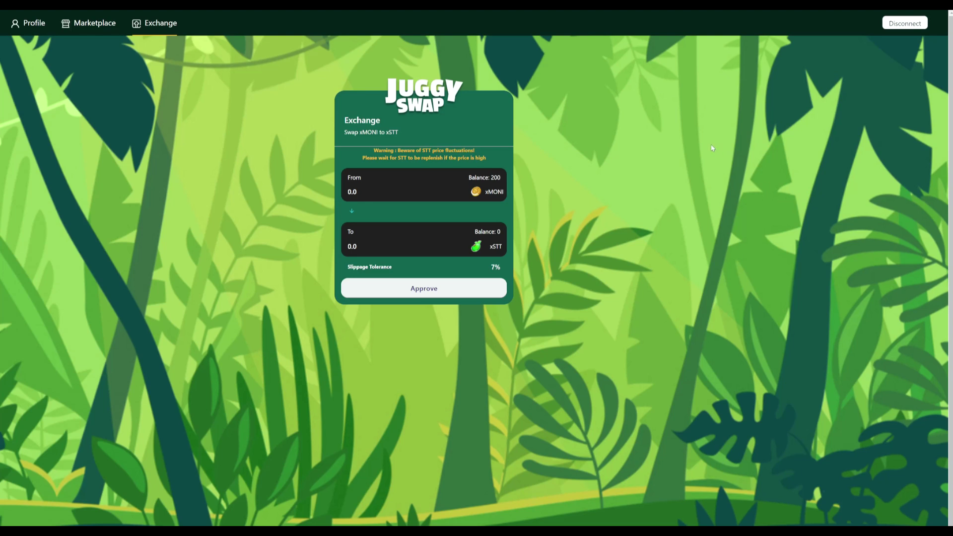
Step: Enter 14 xMONI in the From field, quoted at 5407.39 xSTT, and approve the swap
{"action": "left_click", "coordinate": [392, 192]}
{"action": "type", "text": "14"}
{"action": "left_click", "coordinate": [419, 294]}
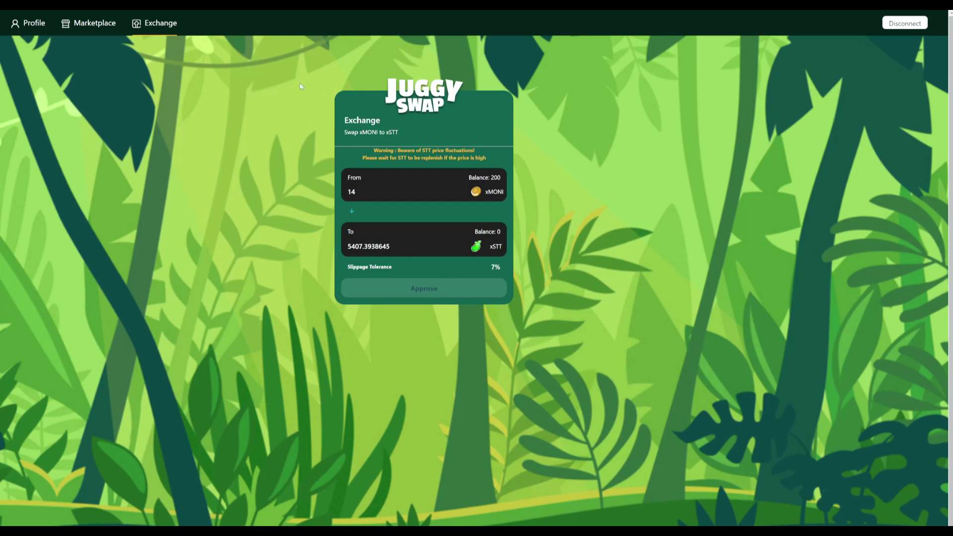
Step: Switch between the marketplace egg listings and the wallet profile, ending on the marketplace
{"action": "left_click", "coordinate": [93, 29]}
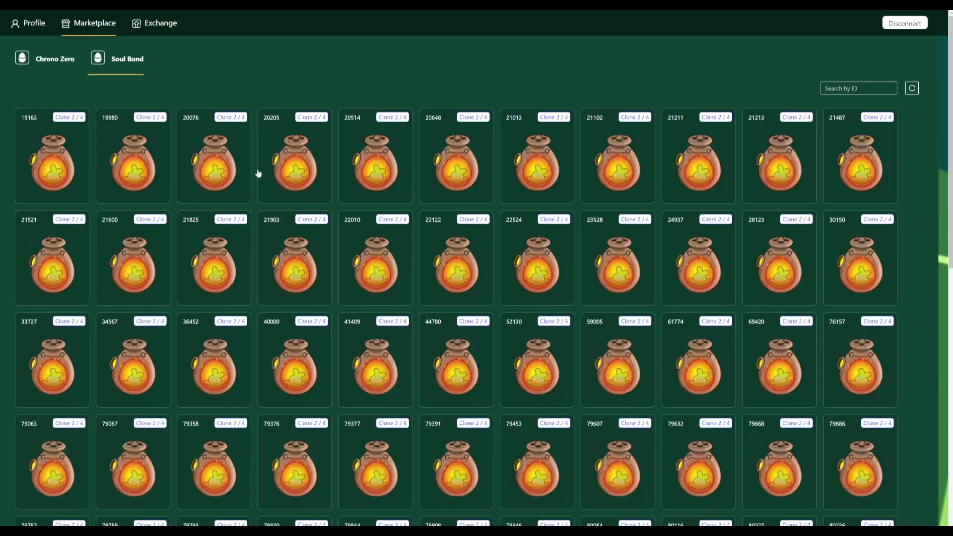
{"action": "left_click", "coordinate": [37, 32]}
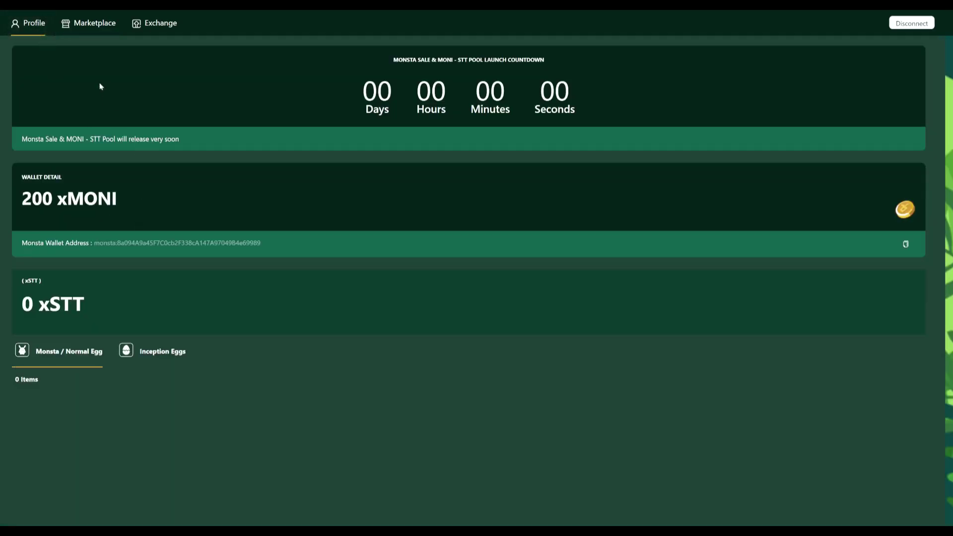
{"action": "left_click", "coordinate": [107, 36]}
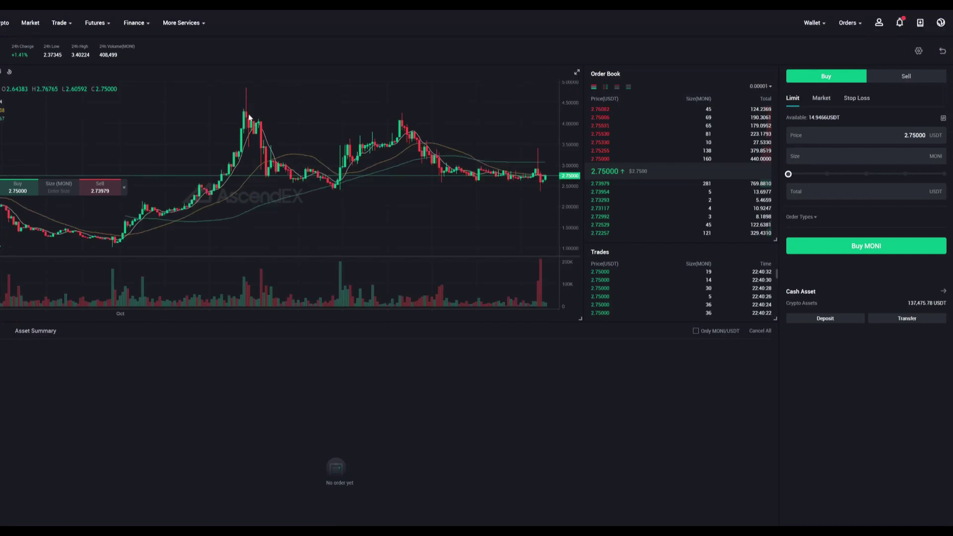
Step: Make the MONI/USDT chart full screen and drag it to show the spike near 3.40
{"action": "left_click", "coordinate": [577, 72]}
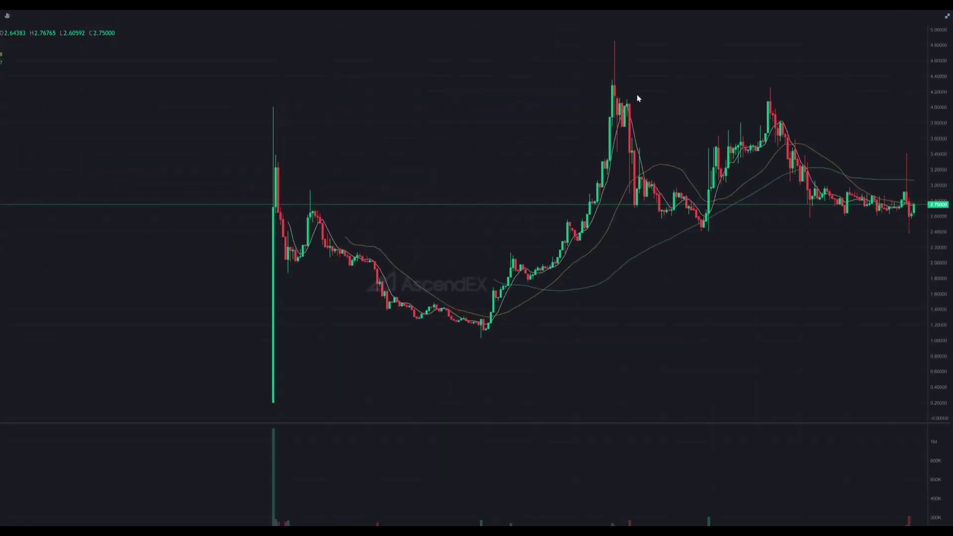
{"action": "left_click_drag", "start_coordinate": [613, 96], "coordinate": [443, 104]}
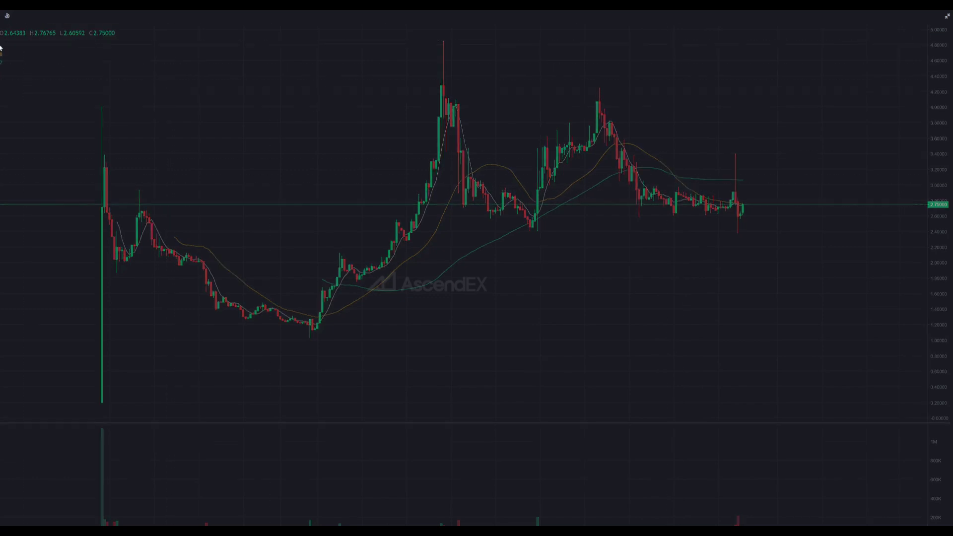
{"action": "left_click_drag", "start_coordinate": [465, 177], "coordinate": [169, 148]}
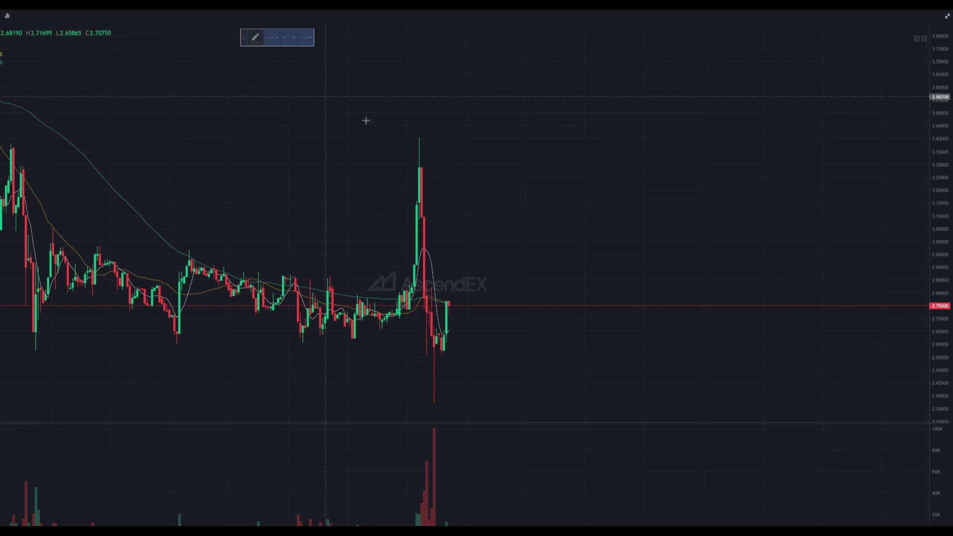
Step: Draw a freehand circle around the recent MONI price spike and colour it yellow
{"action": "mouse_move", "coordinate": [430, 133]}
{"action": "left_mouse_down"}
{"action": "mouse_move", "coordinate": [385, 155]}
{"action": "mouse_move", "coordinate": [377, 283]}
{"action": "mouse_move", "coordinate": [489, 238]}
{"action": "mouse_move", "coordinate": [388, 147]}
{"action": "left_mouse_up"}
{"action": "left_click", "coordinate": [255, 37]}
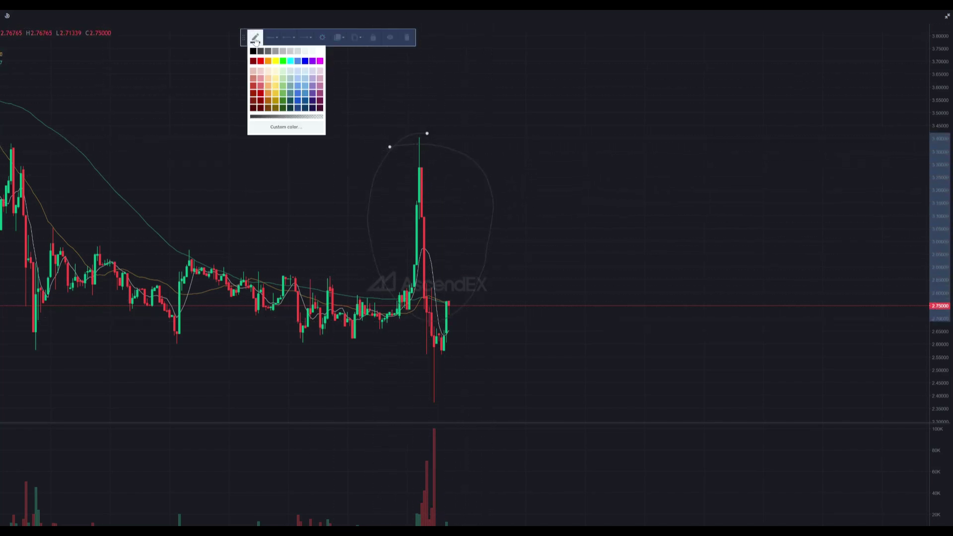
{"action": "left_click", "coordinate": [269, 58]}
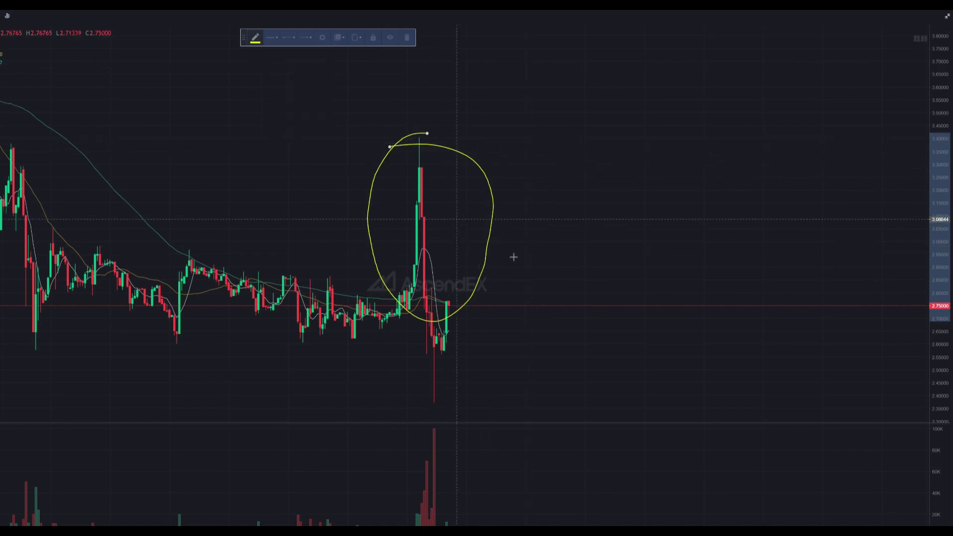